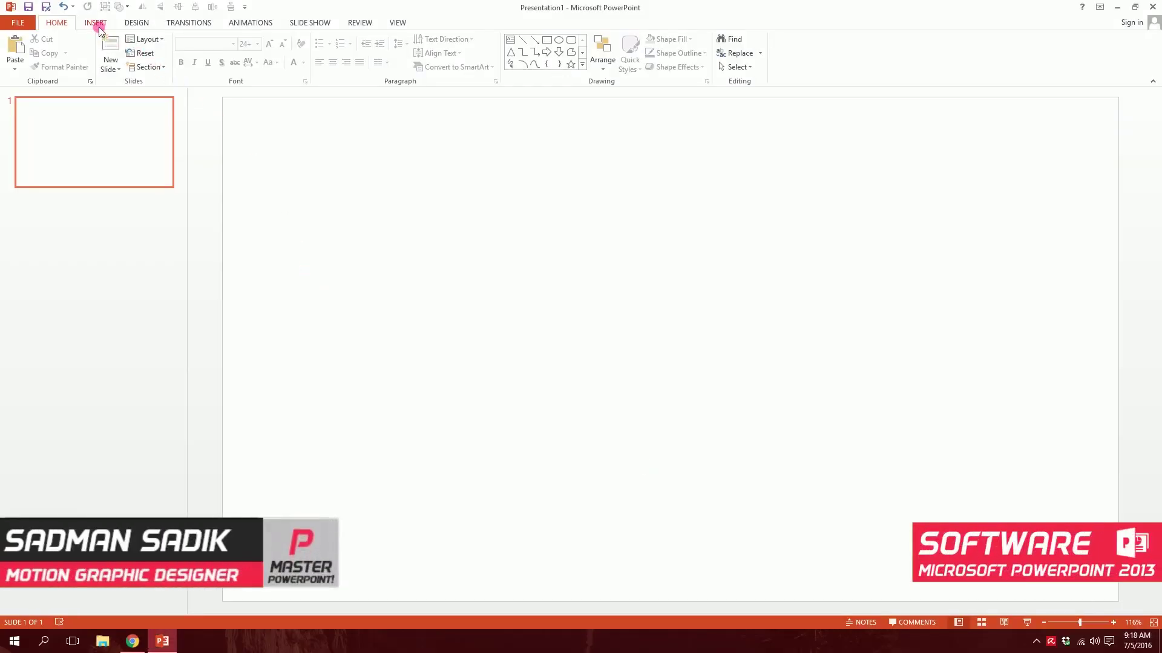
Step: Draw a rectangle from the Shapes gallery, reposition it, and size it to 3.6 × 4.08 inches
{"action": "left_click", "coordinate": [205, 51]}
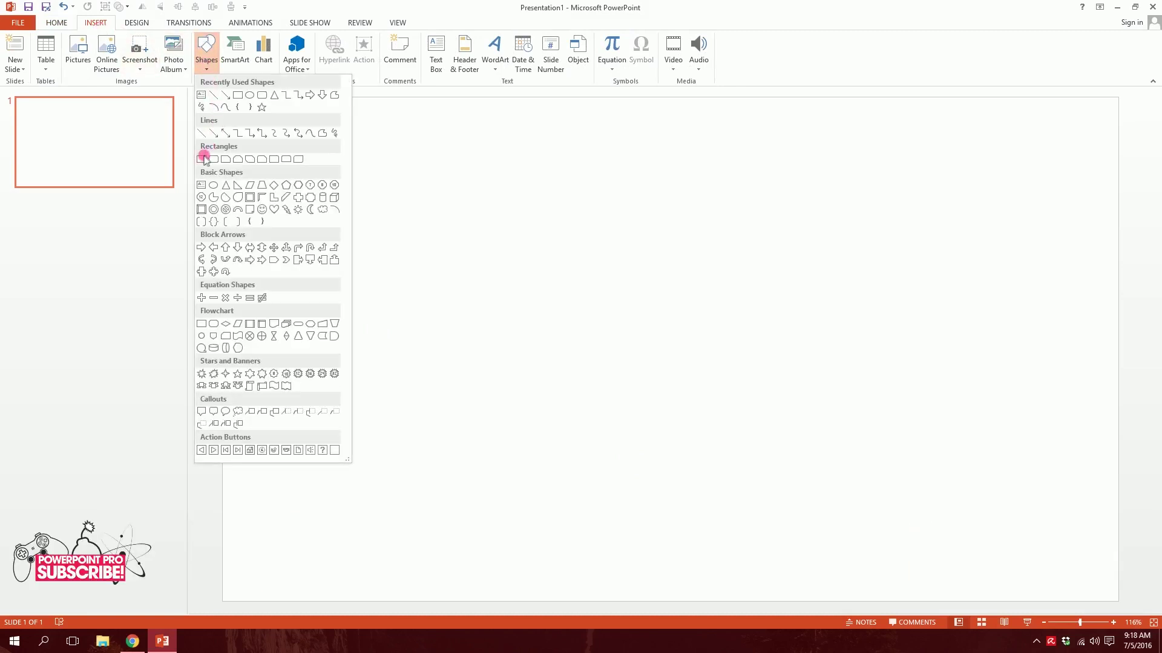
{"action": "left_click", "coordinate": [204, 160]}
{"action": "left_click_drag", "start_coordinate": [511, 180], "coordinate": [739, 342]}
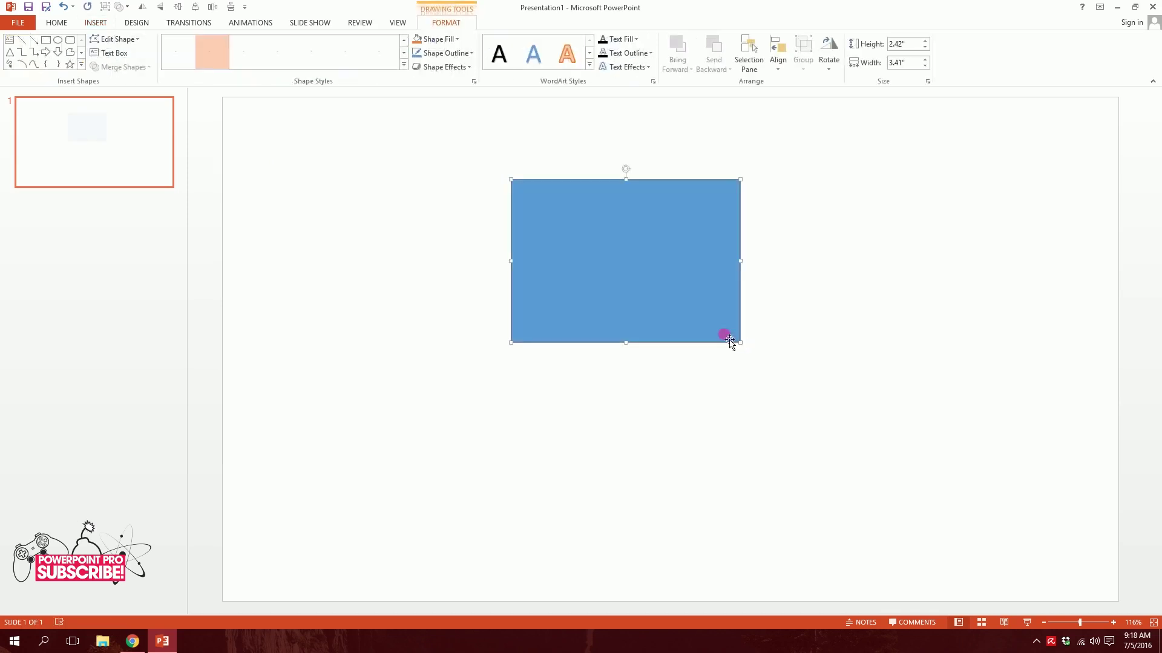
{"action": "left_click_drag", "start_coordinate": [575, 229], "coordinate": [596, 263]}
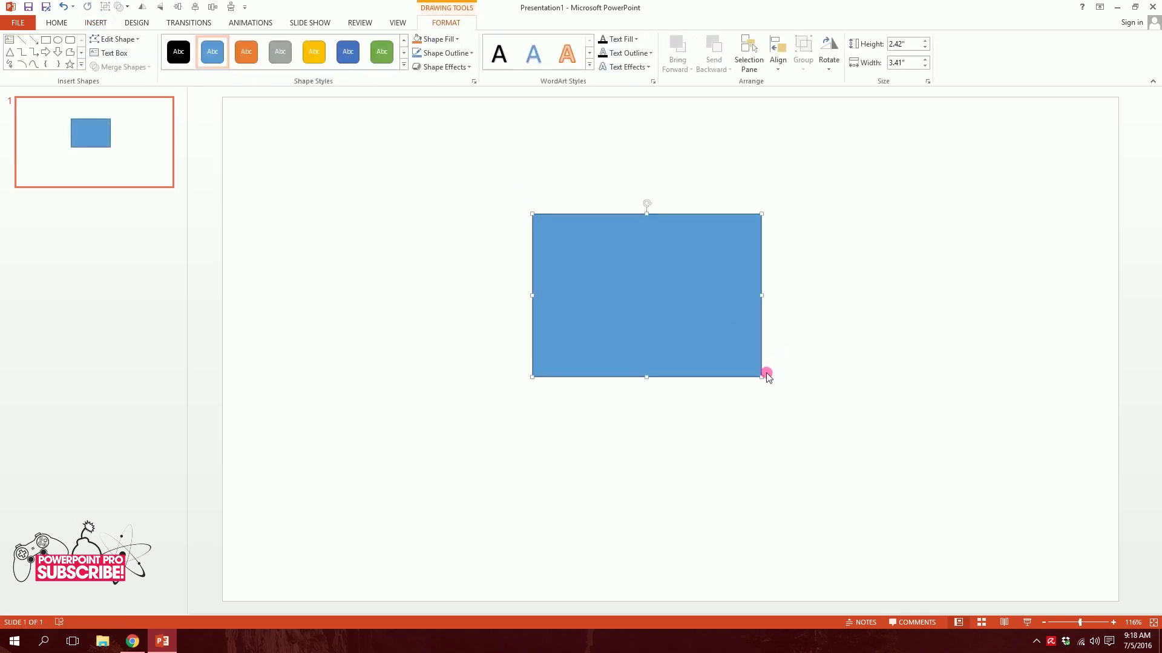
{"action": "left_click_drag", "start_coordinate": [764, 377], "coordinate": [658, 329]}
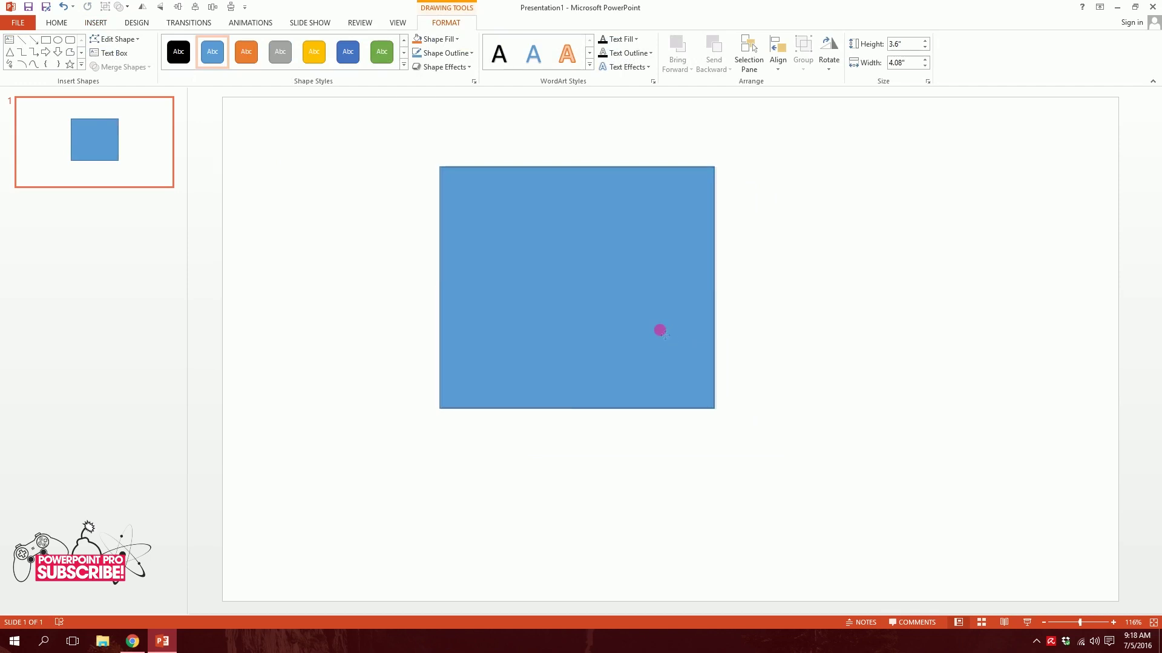
Step: Remove the rectangle's outline and fill it light grey
{"action": "left_click", "coordinate": [451, 59]}
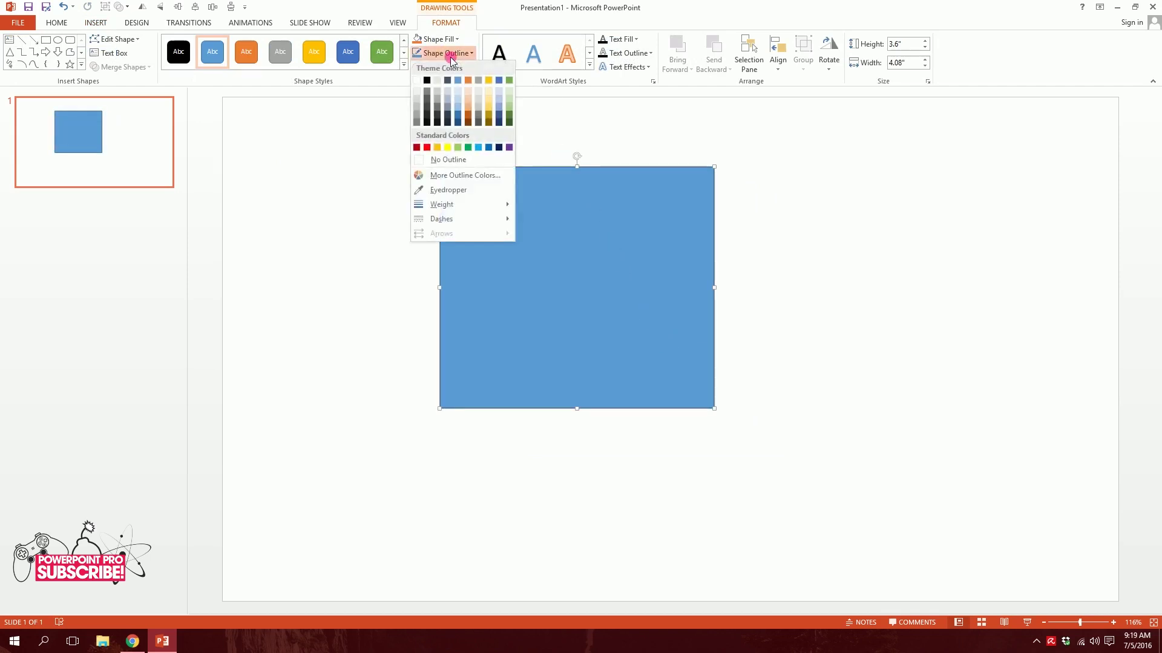
{"action": "left_click", "coordinate": [431, 159]}
{"action": "left_click", "coordinate": [434, 40]}
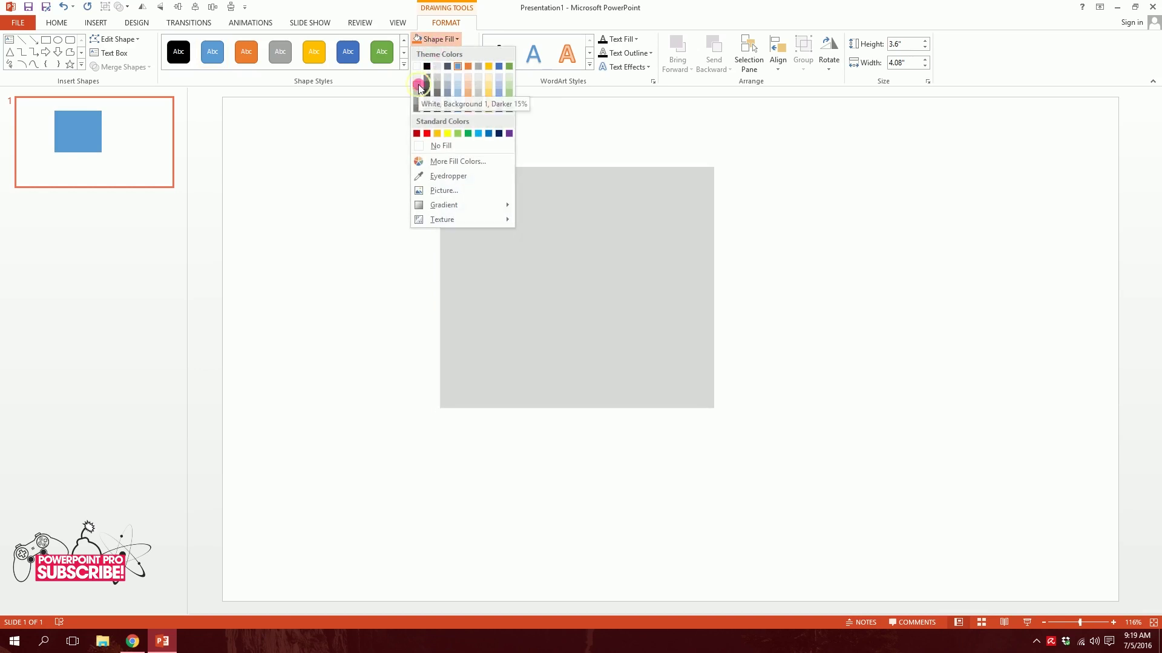
{"action": "left_click", "coordinate": [417, 84]}
Step: Make an offset copy, fill it yellow, and shrink it toward the panel's top-left
{"action": "left_click_drag", "start_coordinate": [592, 290], "coordinate": [707, 392]}
{"action": "left_click", "coordinate": [457, 39]}
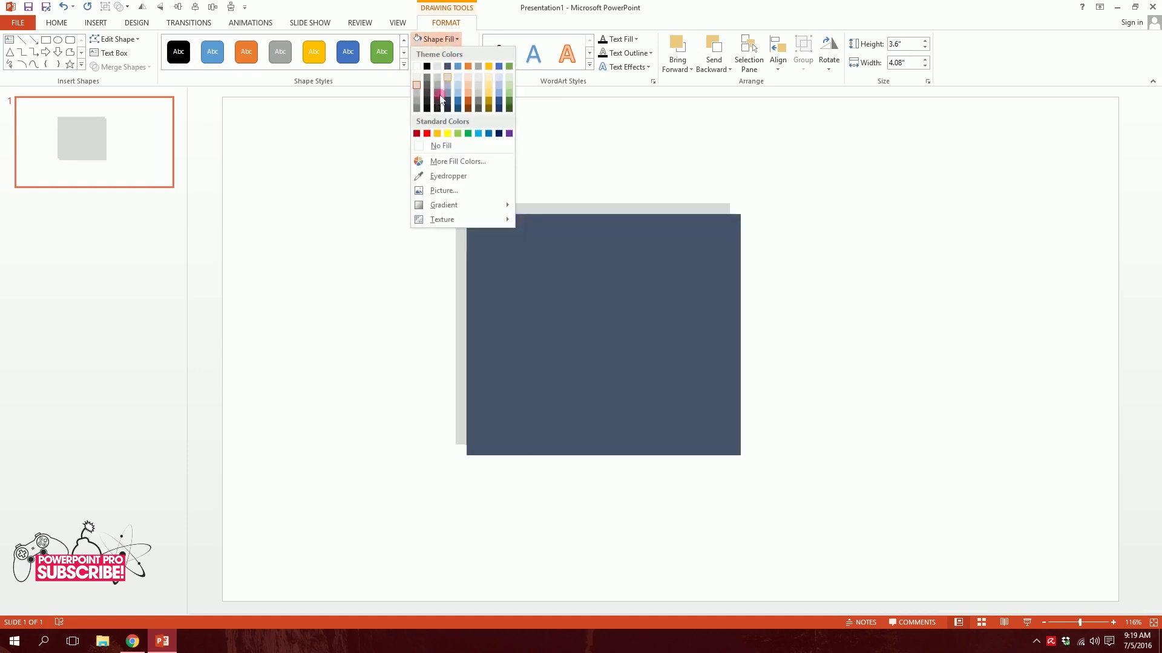
{"action": "left_click", "coordinate": [451, 132]}
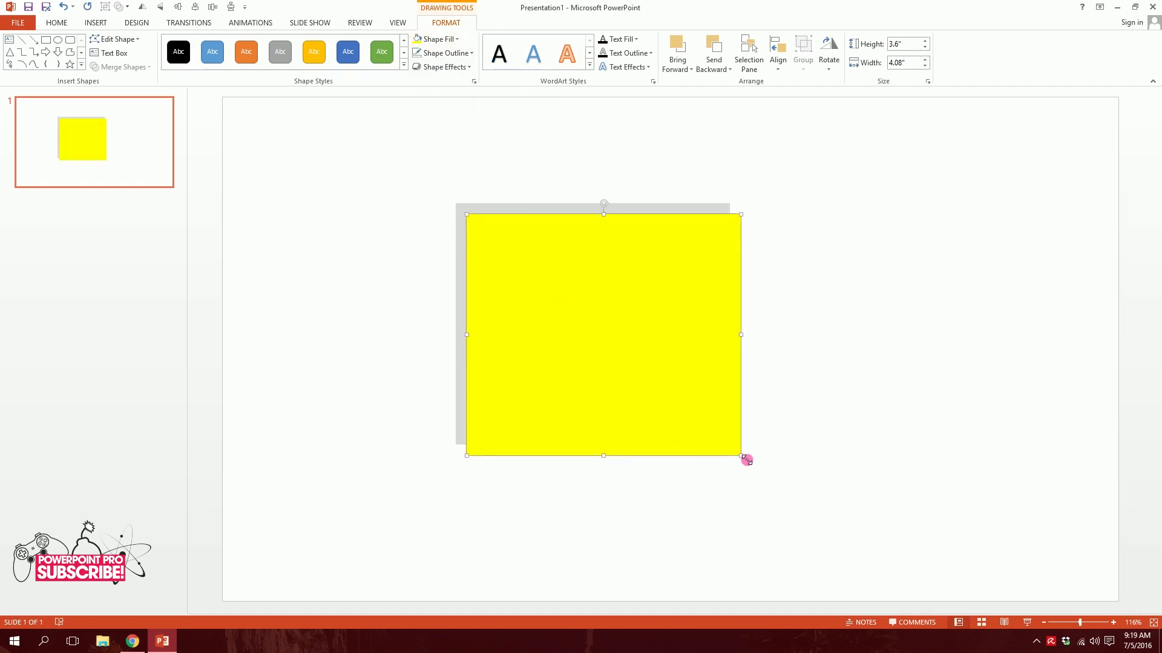
{"action": "left_click_drag", "start_coordinate": [746, 460], "coordinate": [602, 325]}
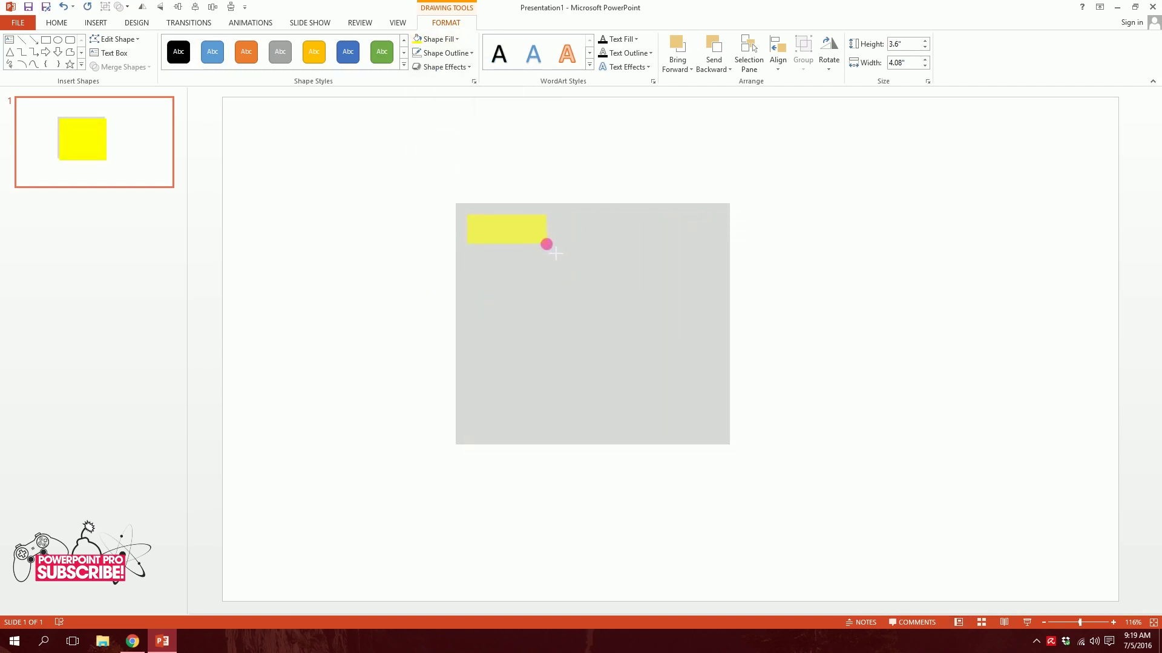
Step: Size the yellow tile to 1.12 × 1.19 inches, repeat it into three, and nudge the grey panel
{"action": "left_click_drag", "start_coordinate": [547, 290], "coordinate": [615, 283]}
{"action": "key", "text": "ctrl+d"}
{"action": "left_click", "coordinate": [738, 268]}
{"action": "left_click_drag", "start_coordinate": [692, 337], "coordinate": [695, 337]}
Step: Select the middle yellow tile to recolour it
{"action": "left_click", "coordinate": [734, 322]}
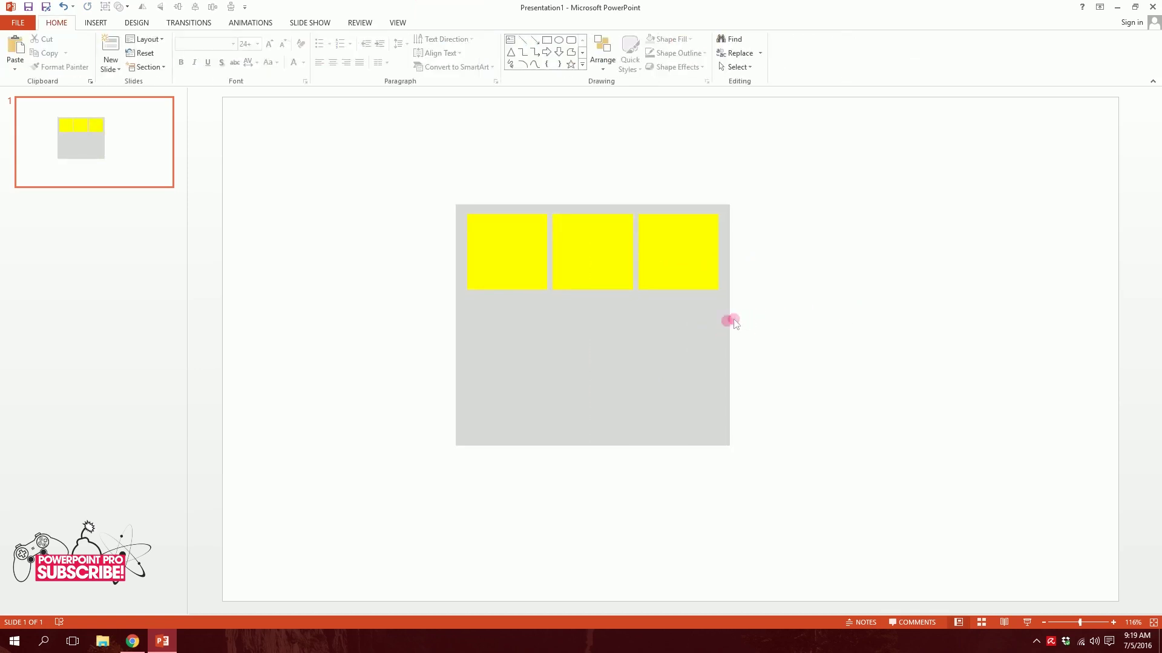
{"action": "left_click", "coordinate": [636, 264]}
{"action": "left_click", "coordinate": [622, 262]}
{"action": "left_click", "coordinate": [436, 39]}
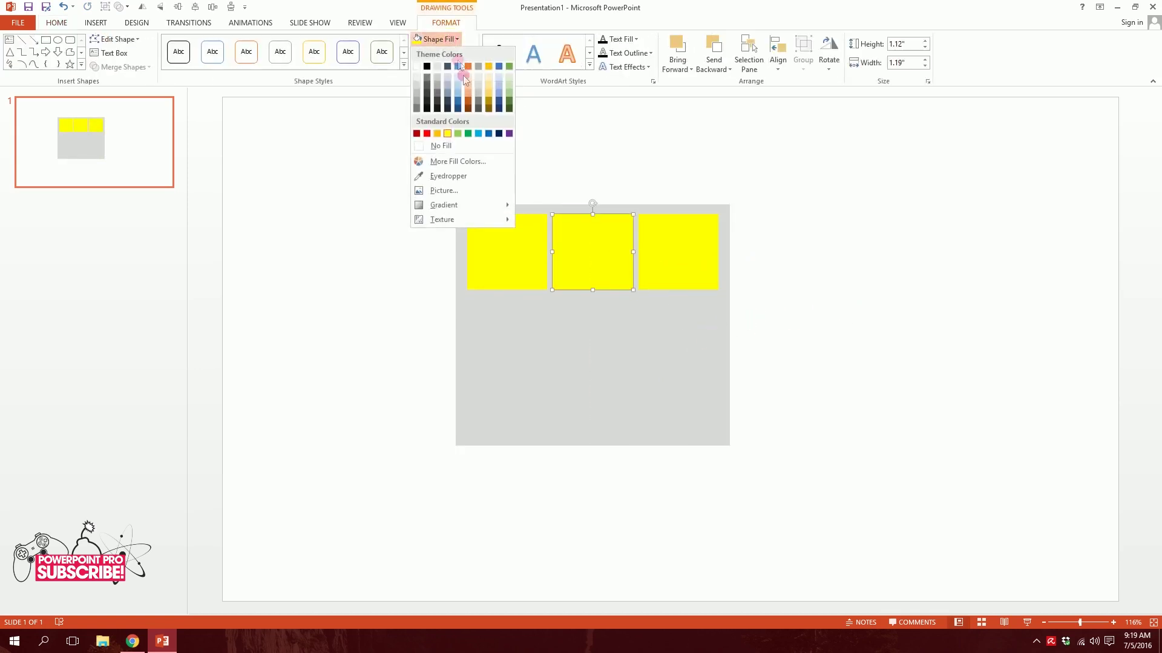
Step: Make the middle tile light blue at half height, and the right tile red, 1.49 inches tall
{"action": "left_click", "coordinate": [478, 133]}
{"action": "left_click_drag", "start_coordinate": [593, 291], "coordinate": [593, 248]}
{"action": "left_click", "coordinate": [679, 278]}
{"action": "left_click_drag", "start_coordinate": [678, 291], "coordinate": [679, 315]}
{"action": "left_click", "coordinate": [435, 39]}
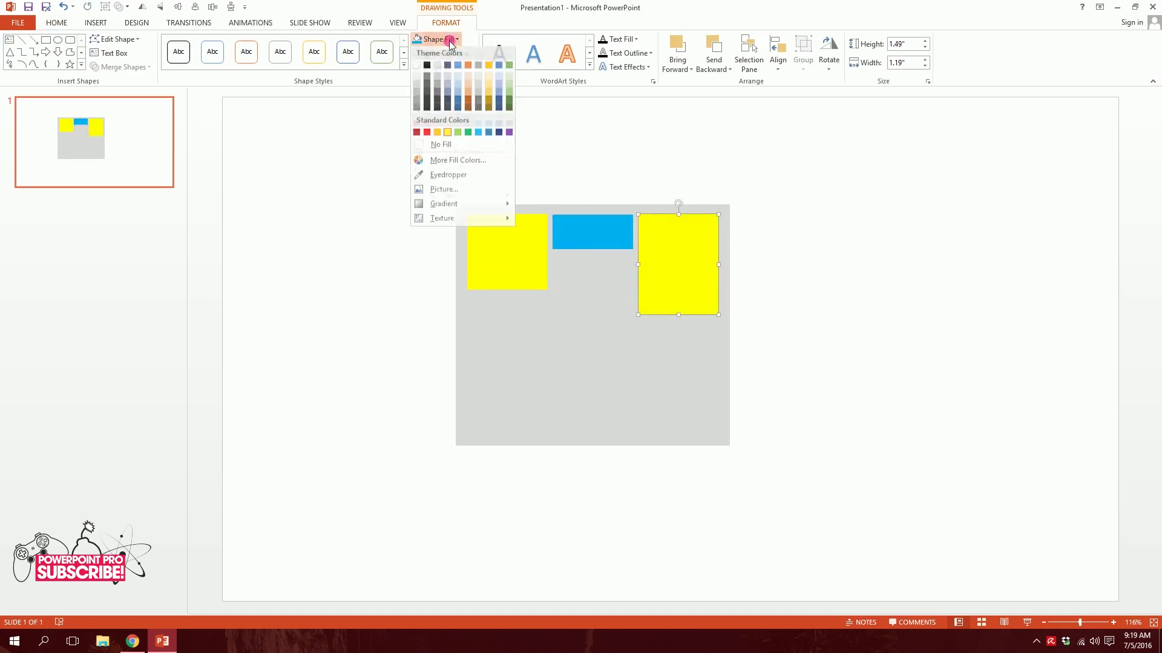
{"action": "left_click", "coordinate": [431, 134]}
Step: Copy the whole top row of tiles straight down into a second row
{"action": "left_click", "coordinate": [600, 243]}
{"action": "left_click", "coordinate": [514, 247], "text": "shift"}
{"action": "left_click_drag", "start_coordinate": [689, 248], "coordinate": [694, 343]}
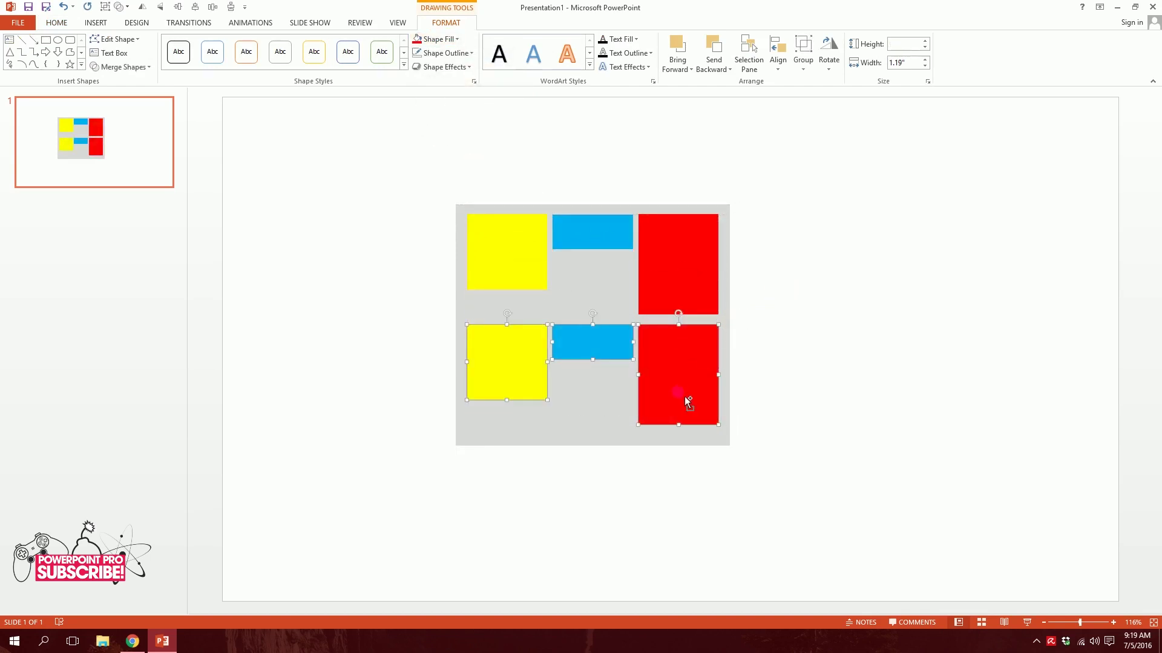
{"action": "left_click", "coordinate": [871, 327]}
Step: Stretch the lower middle tile up to 1.49 inches and fill it purple
{"action": "left_click", "coordinate": [584, 348]}
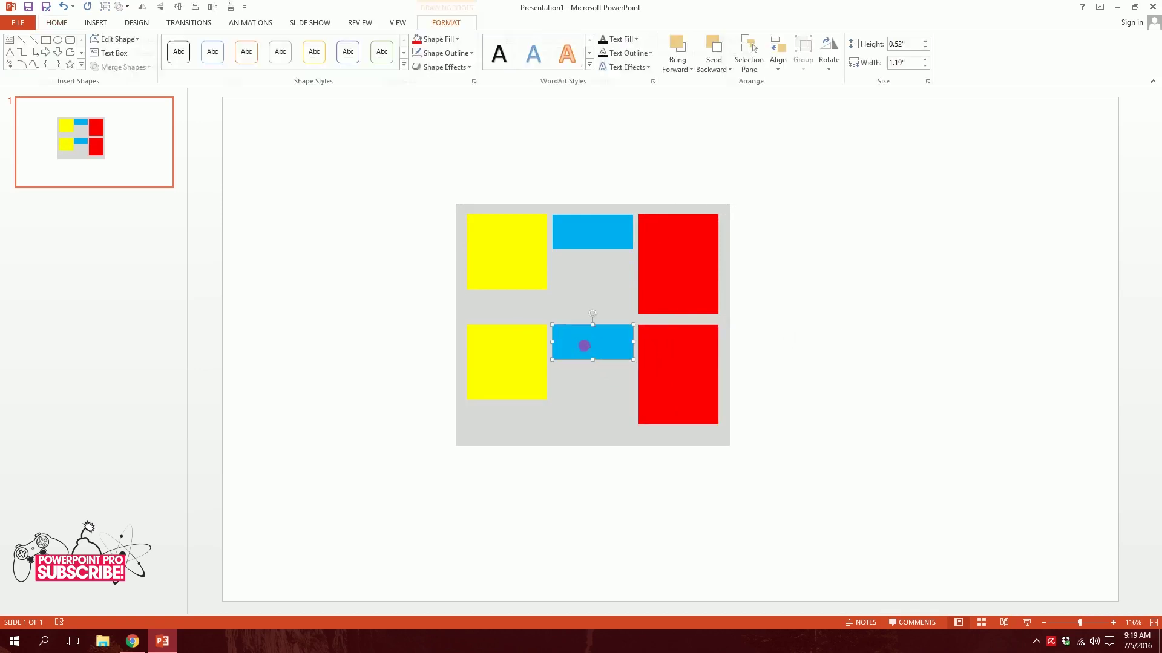
{"action": "left_click_drag", "start_coordinate": [592, 324], "coordinate": [593, 259]}
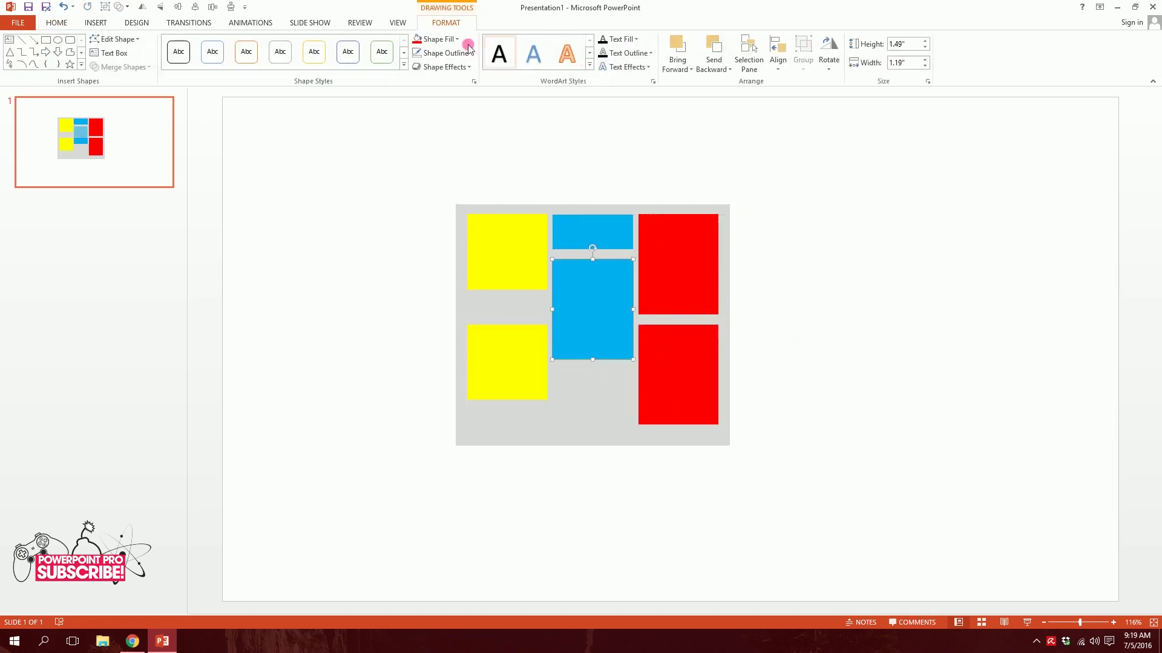
{"action": "left_click", "coordinate": [422, 41]}
{"action": "left_click", "coordinate": [506, 130]}
Step: Stretch the lower-left tile to 1.49 inches, fill it blue, then select the lower red tile
{"action": "left_click", "coordinate": [512, 331]}
{"action": "left_click_drag", "start_coordinate": [506, 318], "coordinate": [511, 300]}
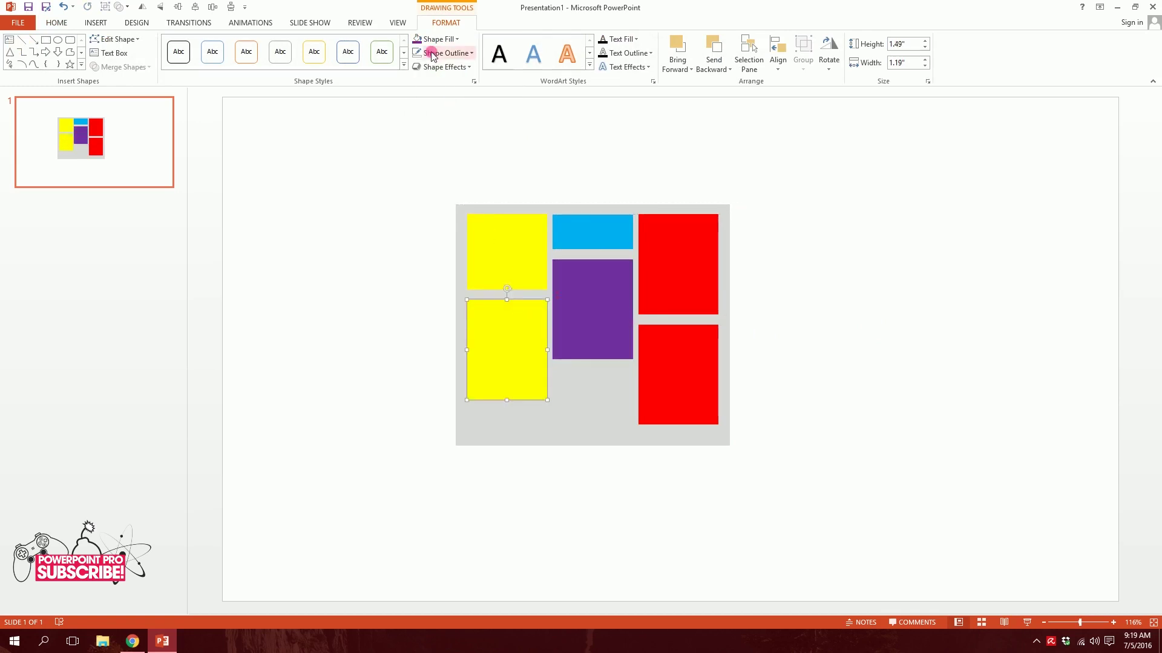
{"action": "left_click", "coordinate": [432, 39]}
{"action": "left_click", "coordinate": [488, 133]}
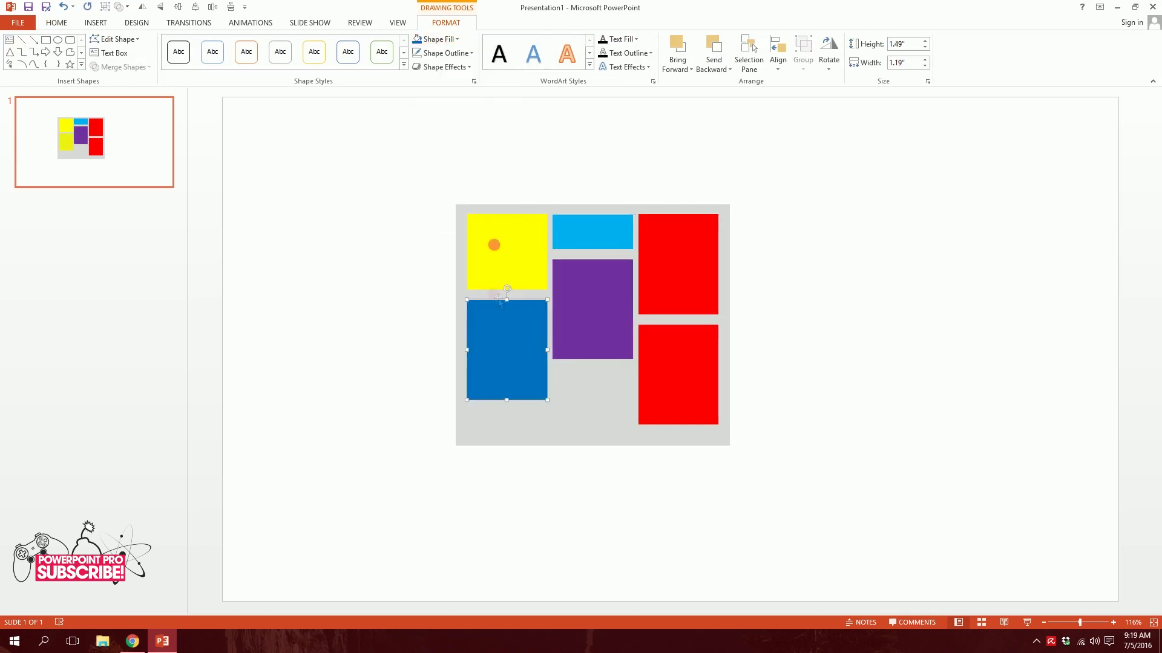
{"action": "mouse_move", "coordinate": [500, 337]}
{"action": "left_mouse_down"}
{"action": "mouse_move", "coordinate": [500, 327]}
{"action": "mouse_move", "coordinate": [500, 336]}
{"action": "left_mouse_up"}
{"action": "left_click", "coordinate": [692, 378]}
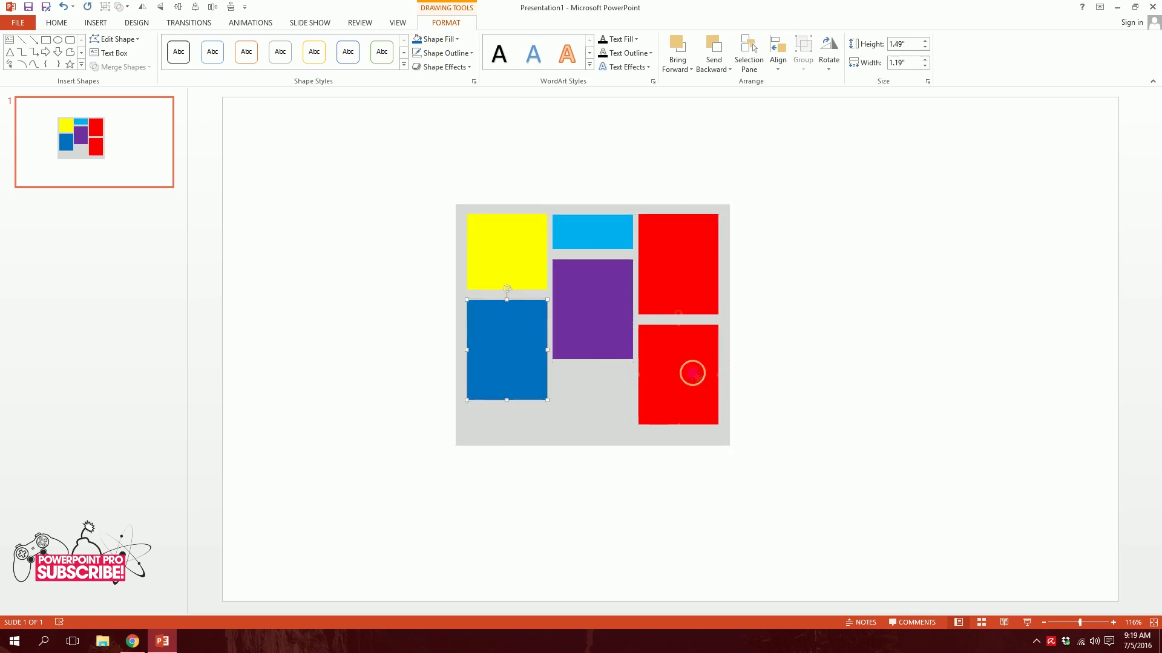
{"action": "left_click", "coordinate": [432, 38]}
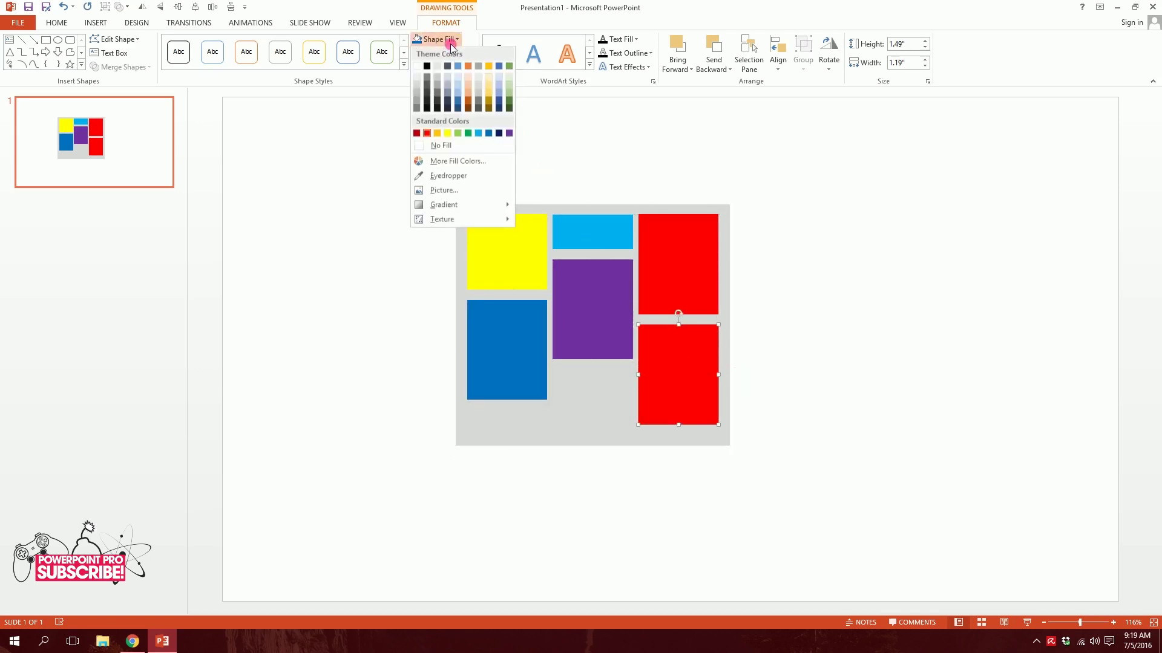
Step: Fill the lower-right tile dark navy and add two thin bottom bars copied from the blue tile
{"action": "left_click", "coordinate": [450, 101]}
{"action": "left_click_drag", "start_coordinate": [505, 345], "coordinate": [528, 378]}
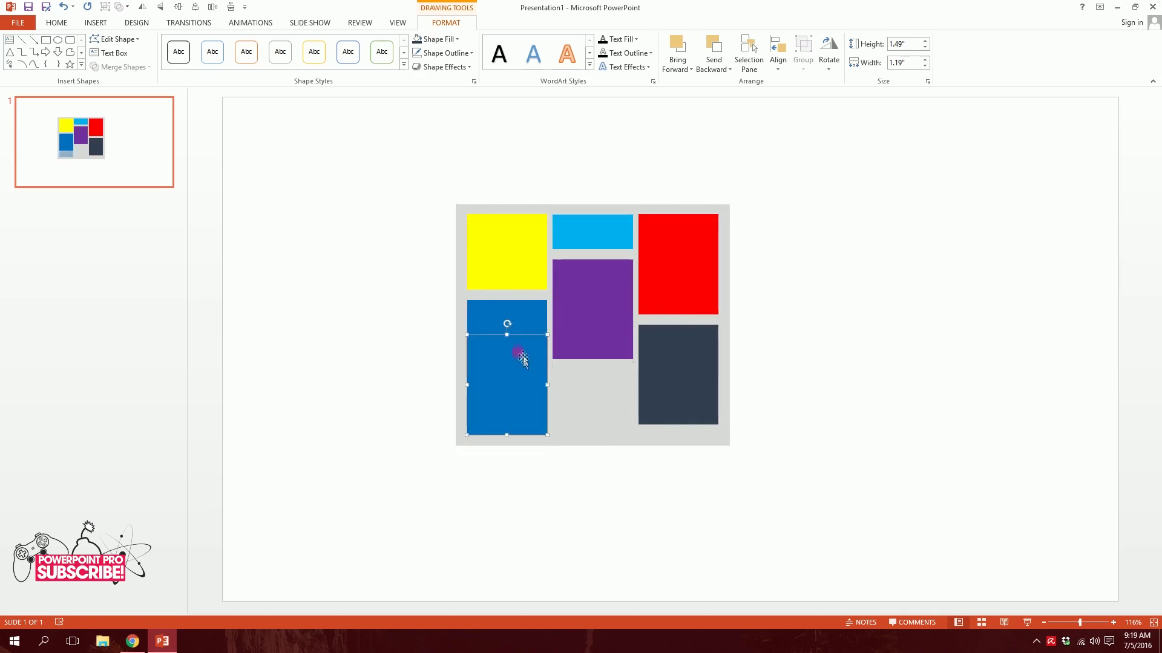
{"action": "left_click_drag", "start_coordinate": [507, 336], "coordinate": [524, 413]}
{"action": "left_click_drag", "start_coordinate": [522, 430], "coordinate": [613, 431]}
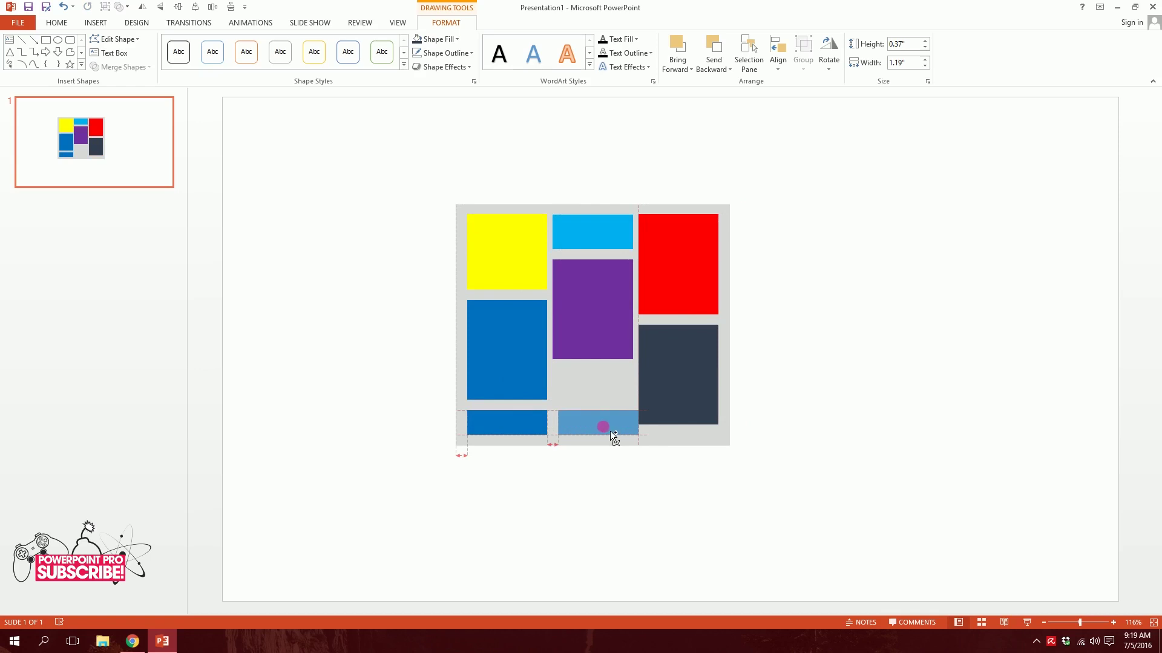
{"action": "left_click_drag", "start_coordinate": [608, 433], "coordinate": [602, 369]}
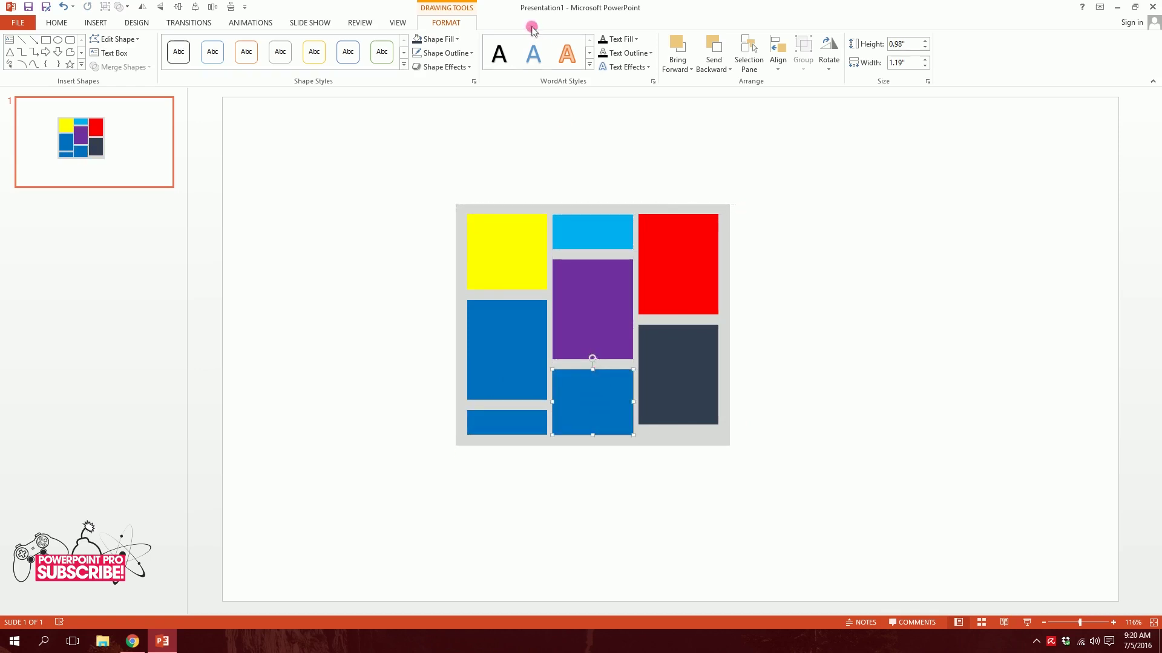
Step: Fill the bottom-middle tile light blue and the bottom-left bar light gold
{"action": "left_click", "coordinate": [457, 39]}
{"action": "left_click", "coordinate": [458, 99]}
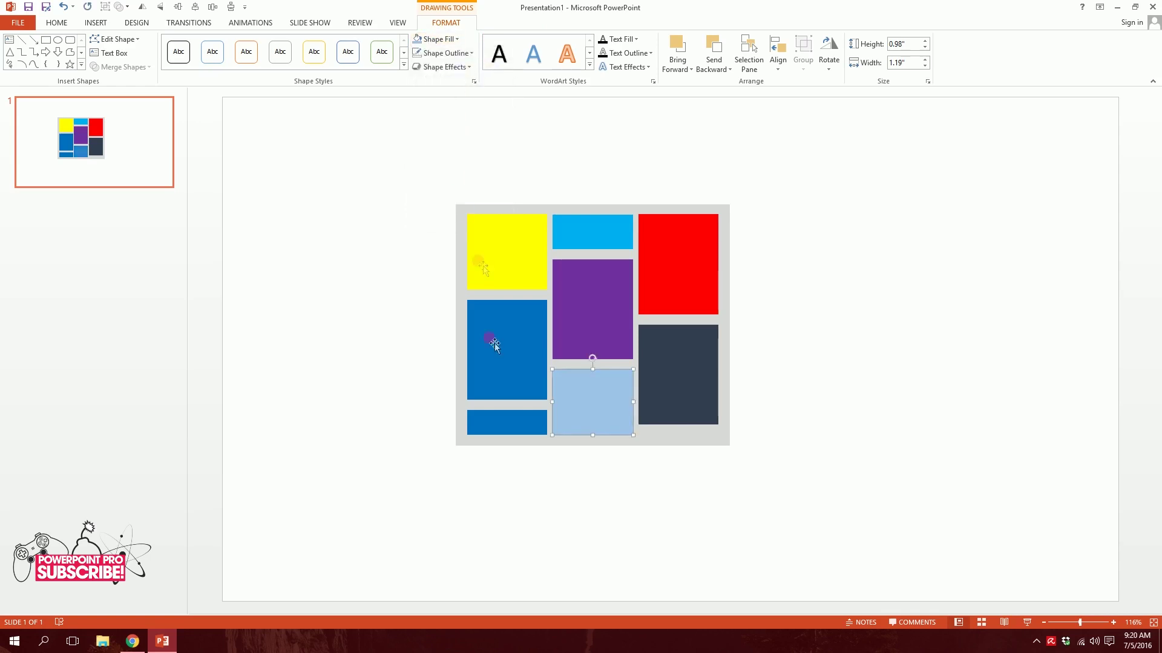
{"action": "left_click", "coordinate": [505, 435]}
{"action": "left_click", "coordinate": [454, 39]}
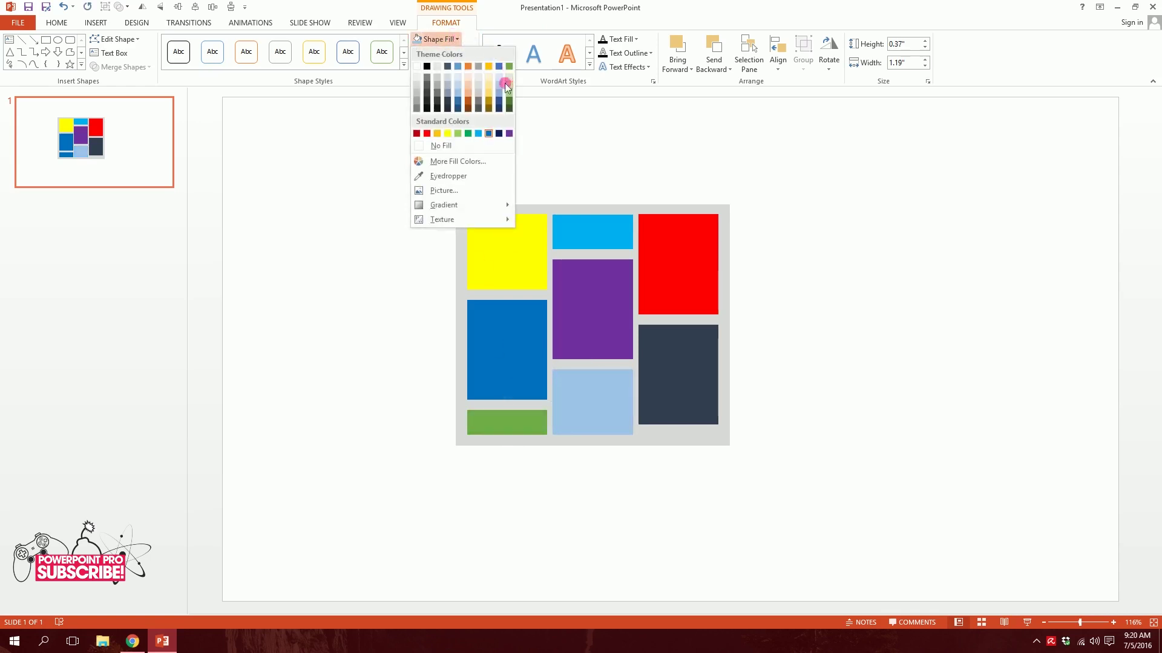
{"action": "left_click", "coordinate": [489, 91]}
Step: Stretch the navy tile down to the panel's bottom, 1.64 inches tall
{"action": "left_click", "coordinate": [674, 421]}
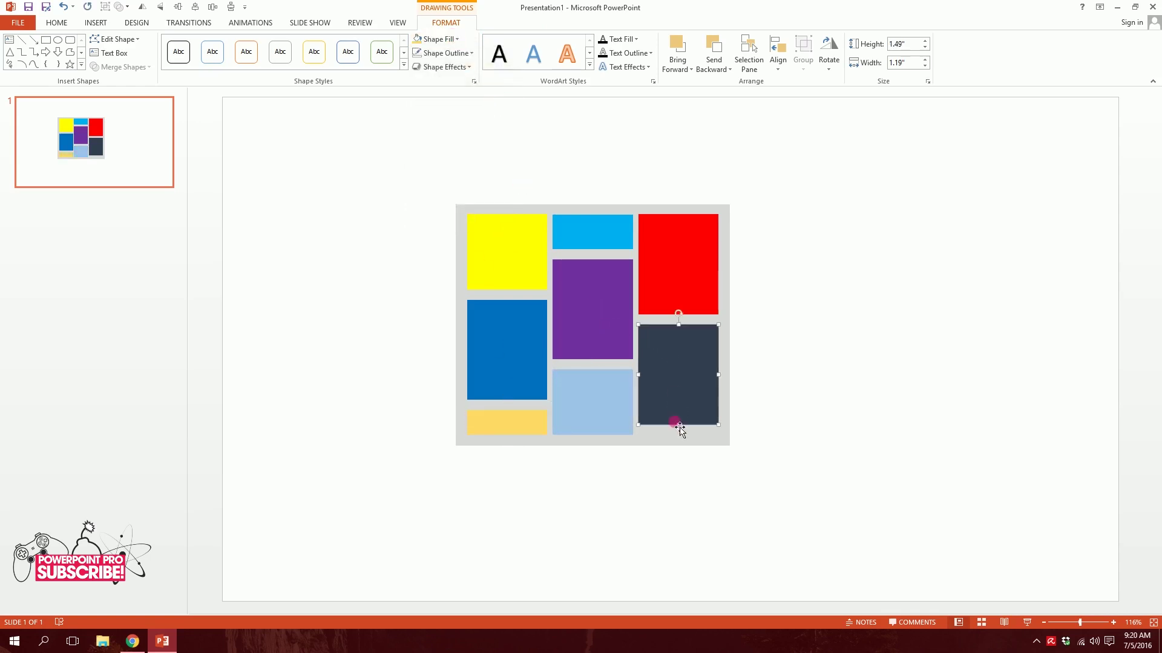
{"action": "left_click_drag", "start_coordinate": [679, 425], "coordinate": [682, 435]}
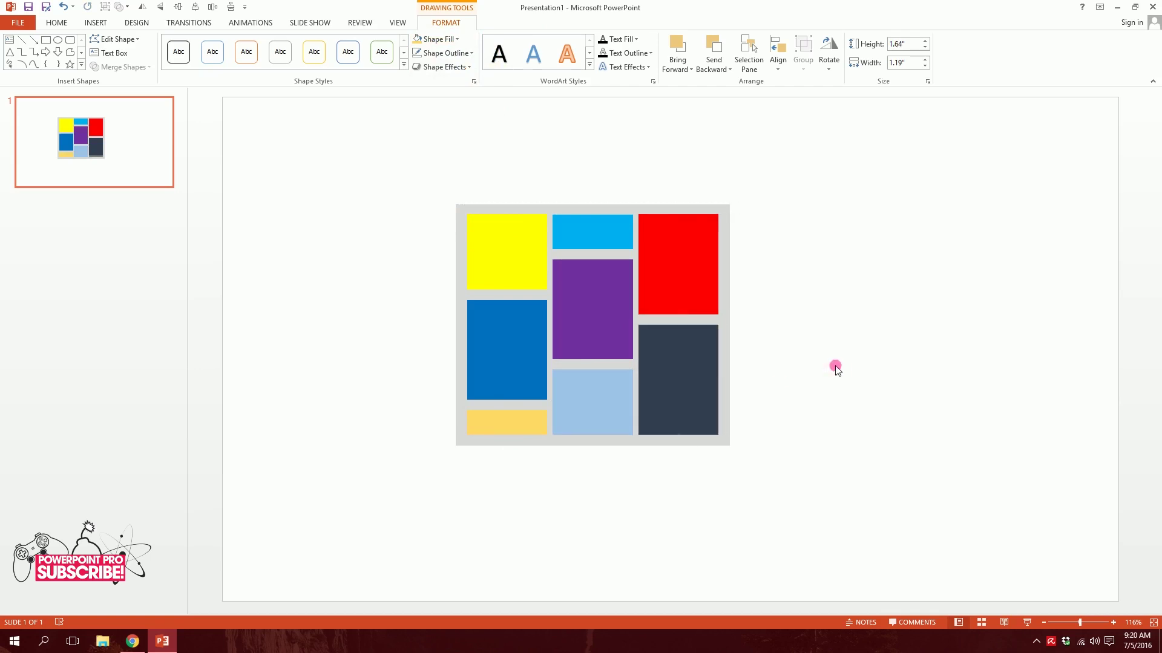
{"action": "left_click", "coordinate": [799, 383]}
Step: Marquee-select all eight coloured tiles and Ctrl-drag a copy directly beneath them
{"action": "scroll", "coordinate": [785, 386], "scroll_direction": "down", "scroll_amount": 4}
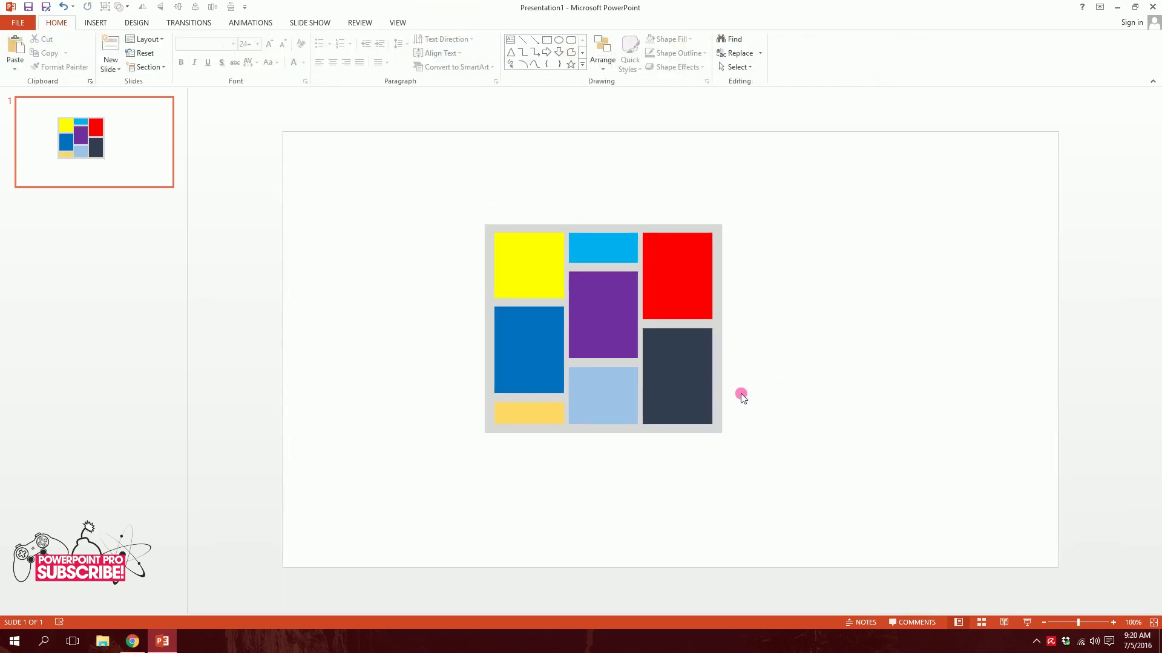
{"action": "mouse_move", "coordinate": [478, 198]}
{"action": "left_mouse_down"}
{"action": "mouse_move", "coordinate": [683, 515]}
{"action": "mouse_move", "coordinate": [707, 529]}
{"action": "left_mouse_up"}
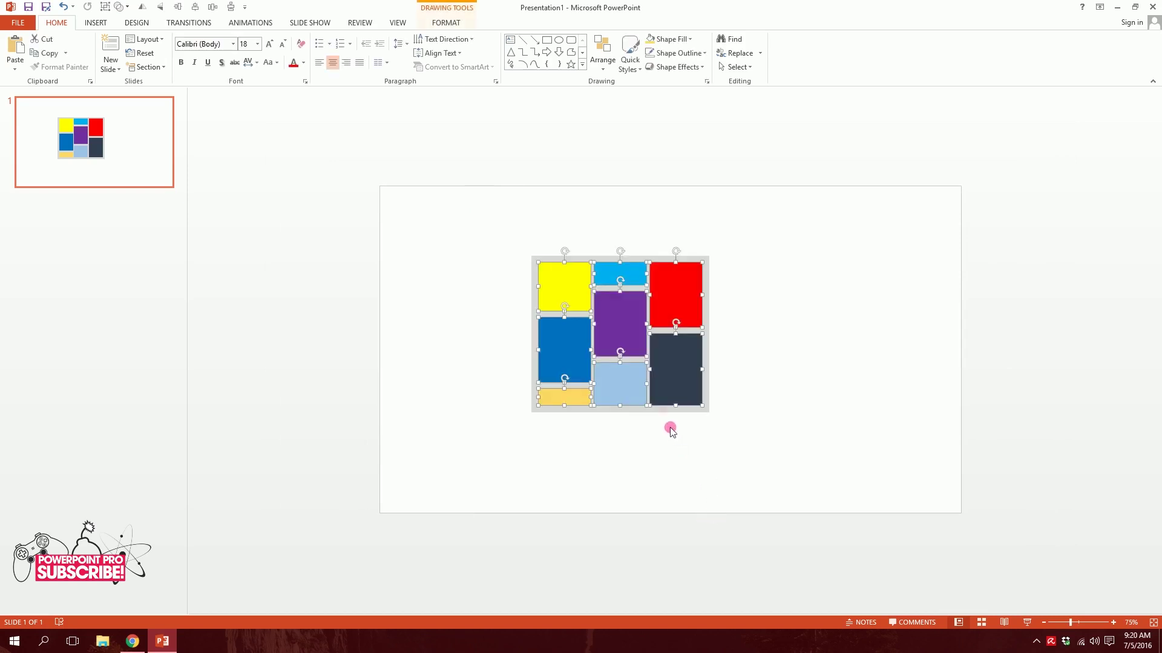
{"action": "mouse_move", "coordinate": [676, 373]}
{"action": "left_mouse_down"}
{"action": "mouse_move", "coordinate": [684, 314]}
{"action": "mouse_move", "coordinate": [687, 444]}
{"action": "left_mouse_up"}
{"action": "left_click", "coordinate": [786, 424]}
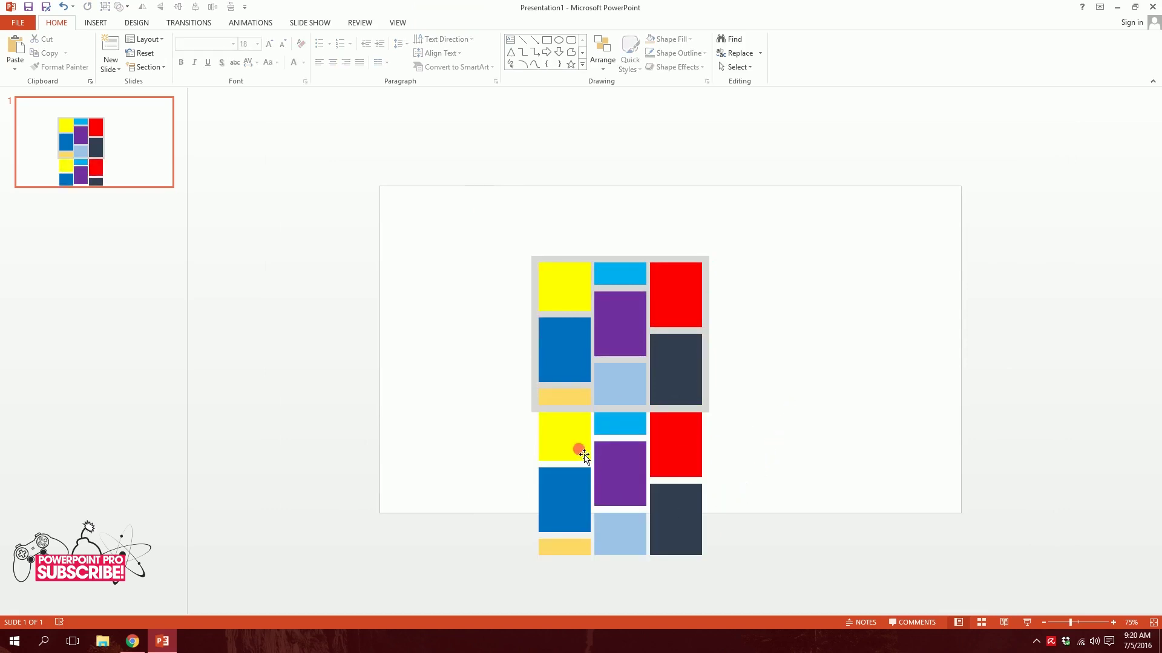
Step: In the lower grid, fill the yellow tile red and the cyan tile green
{"action": "left_click", "coordinate": [564, 435]}
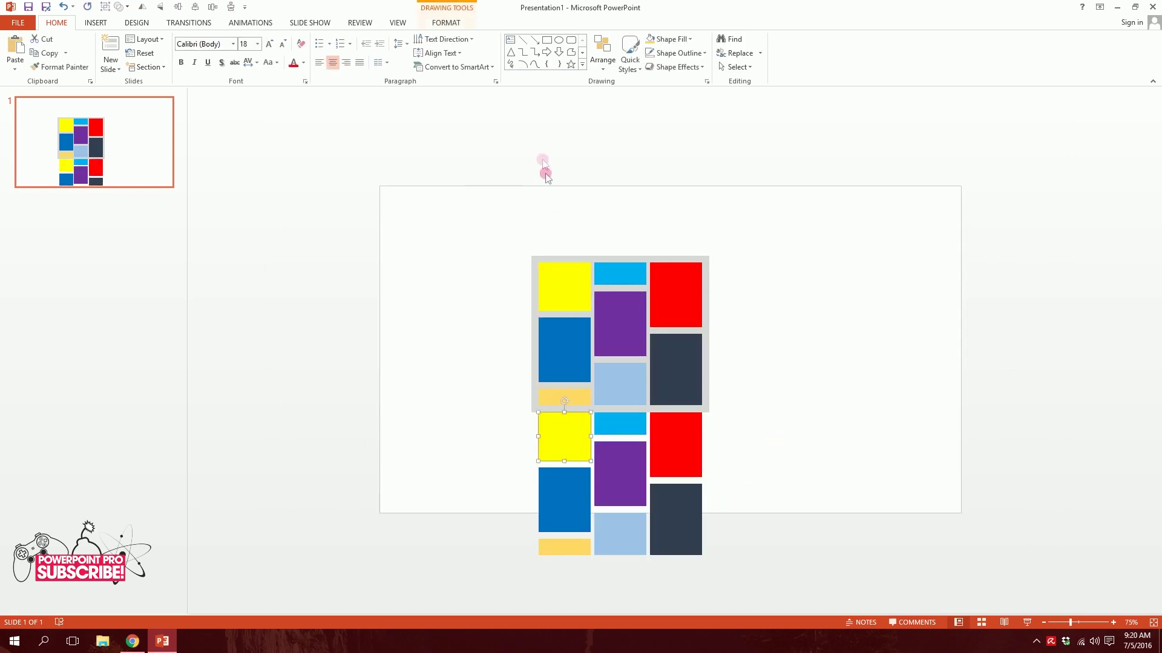
{"action": "left_click", "coordinate": [669, 39]}
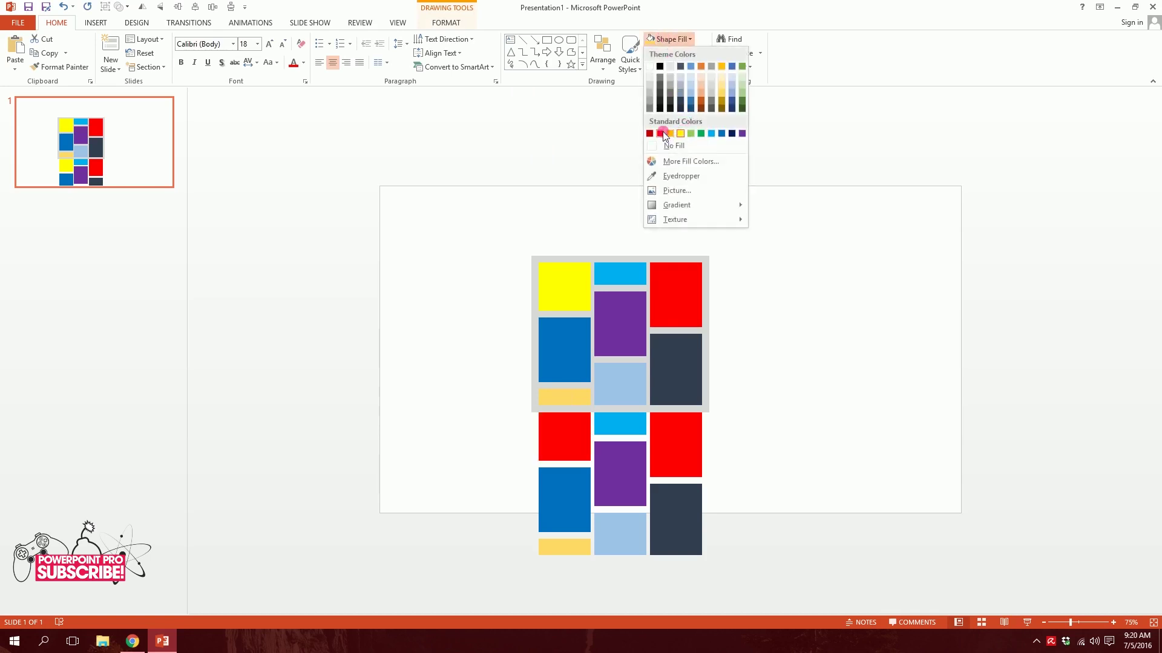
{"action": "left_click", "coordinate": [660, 133]}
{"action": "left_click", "coordinate": [613, 438]}
{"action": "left_click", "coordinate": [620, 431]}
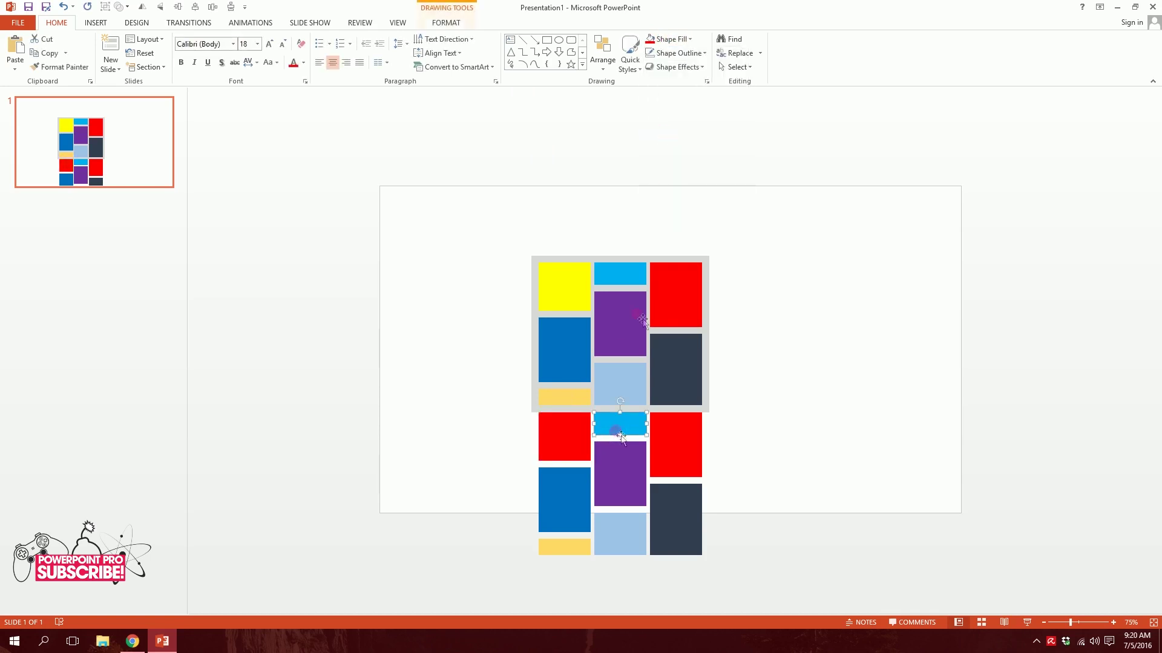
{"action": "left_click", "coordinate": [669, 38]}
{"action": "left_click", "coordinate": [701, 133]}
Step: Fill the lower purple tile light gold and the dark bottom-right tile light green
{"action": "left_click", "coordinate": [627, 507]}
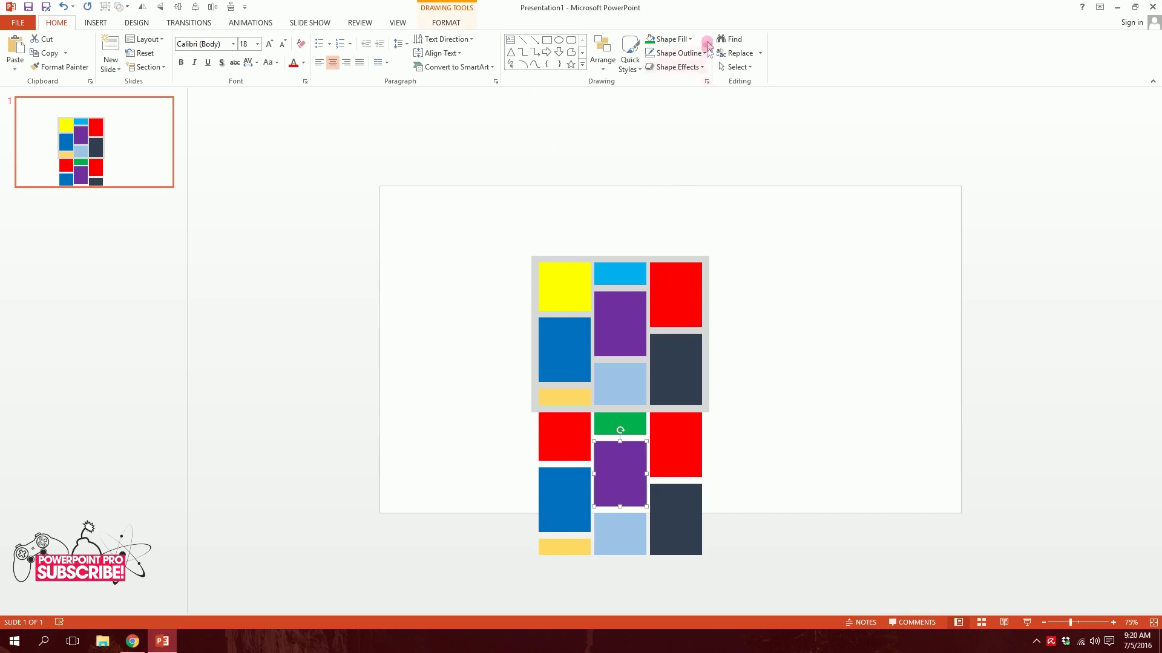
{"action": "left_click", "coordinate": [669, 39]}
{"action": "left_click", "coordinate": [720, 84]}
{"action": "left_click", "coordinate": [681, 498]}
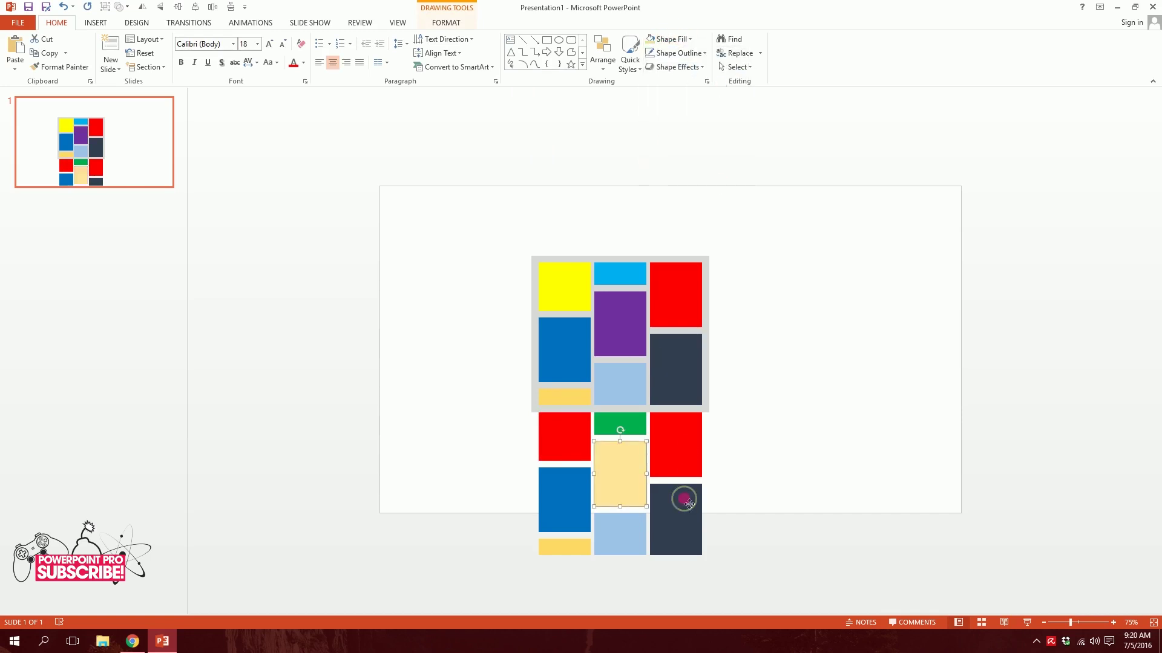
{"action": "left_click", "coordinate": [669, 39]}
{"action": "left_click", "coordinate": [732, 133]}
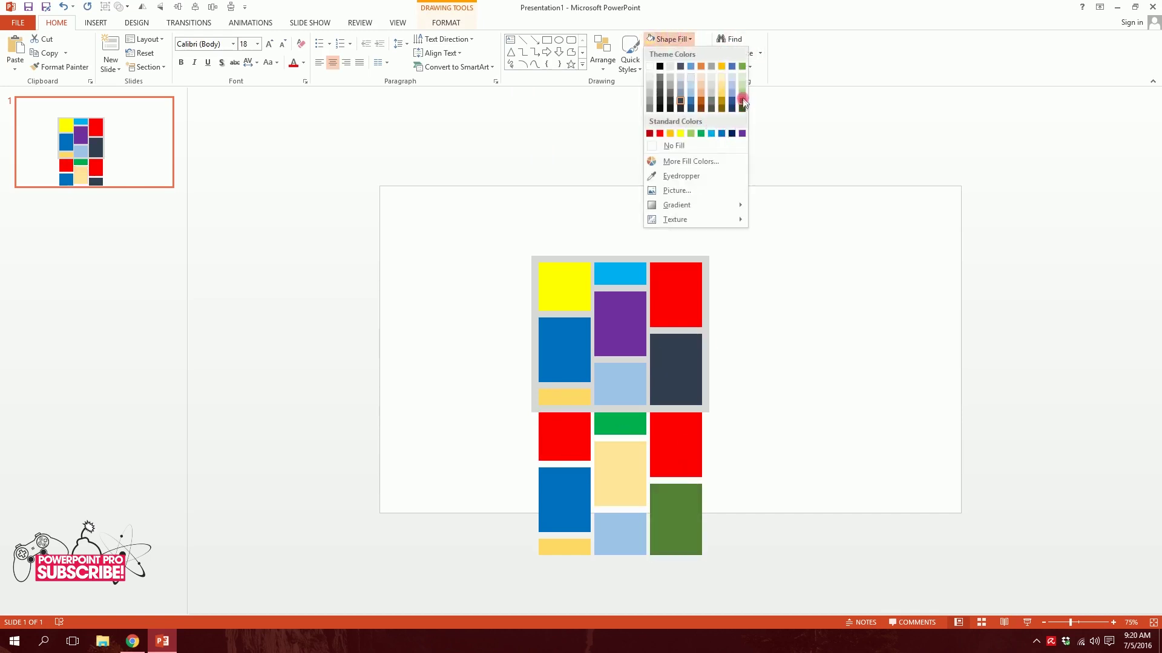
{"action": "left_click", "coordinate": [742, 92]}
Step: Recolour the bottom light-blue tile dark red, the right red tile peach, and a small tile grey
{"action": "left_click", "coordinate": [610, 523]}
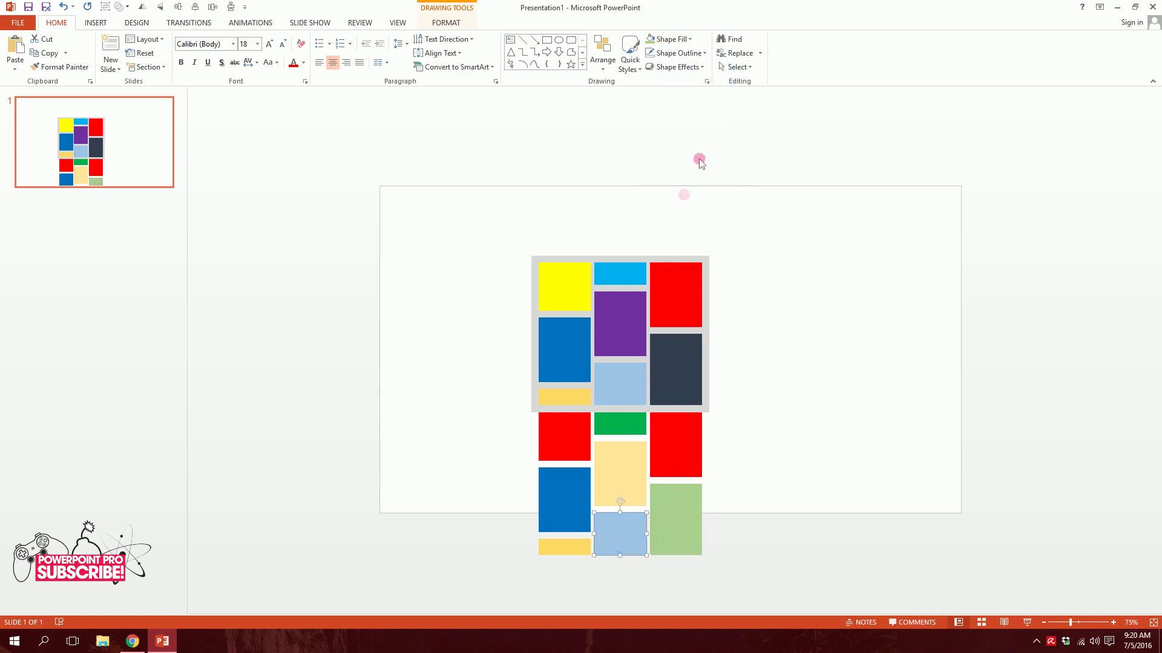
{"action": "left_click", "coordinate": [669, 39]}
{"action": "left_click", "coordinate": [660, 133]}
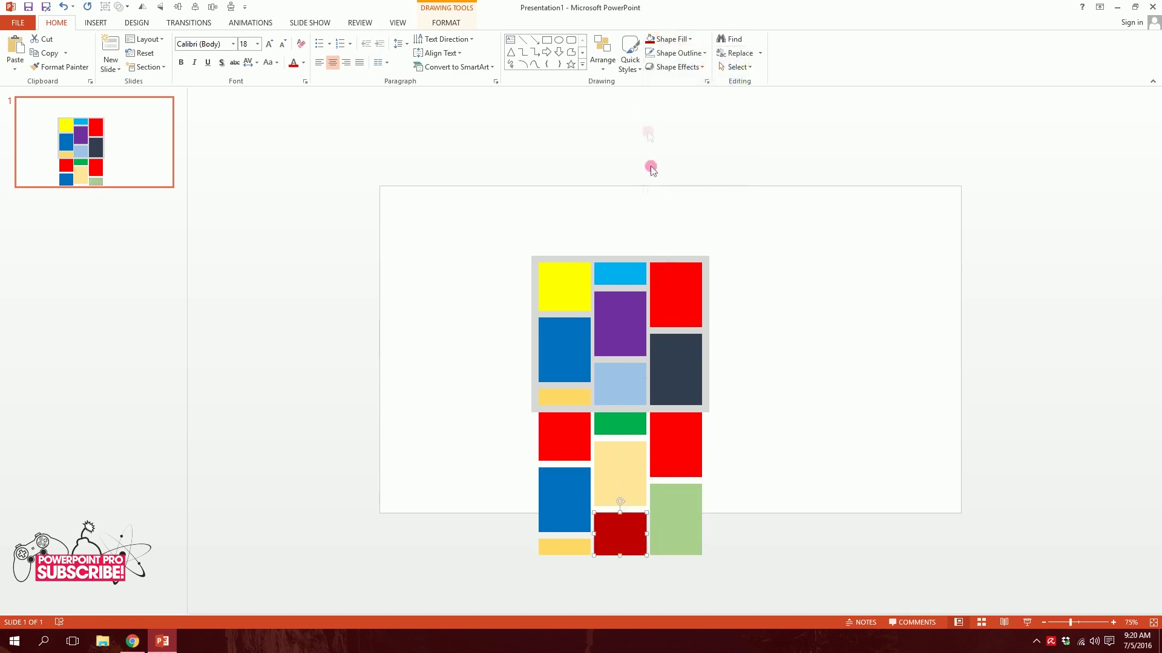
{"action": "left_click", "coordinate": [688, 452]}
{"action": "left_click", "coordinate": [669, 39]}
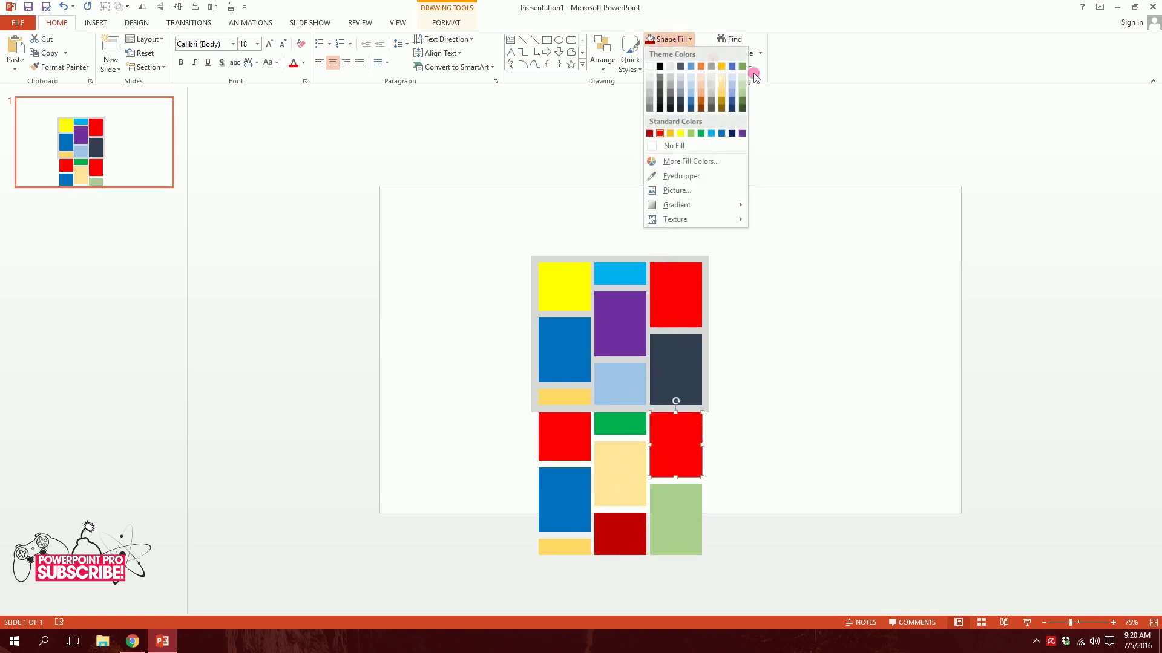
{"action": "left_click", "coordinate": [702, 96]}
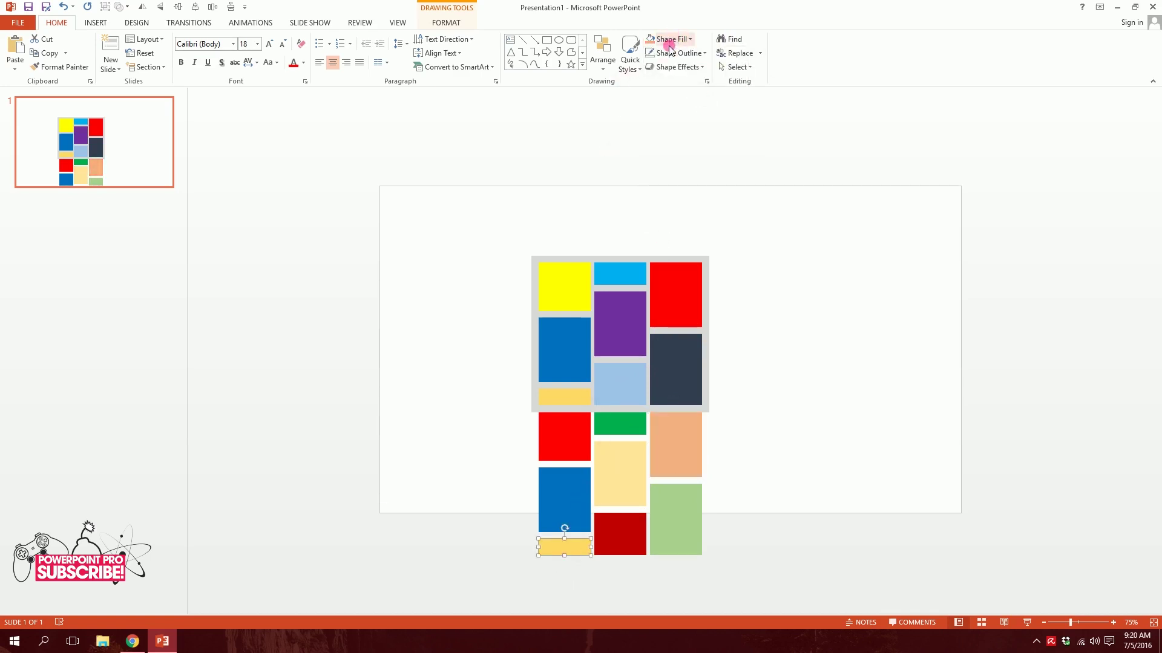
{"action": "left_click", "coordinate": [672, 39]}
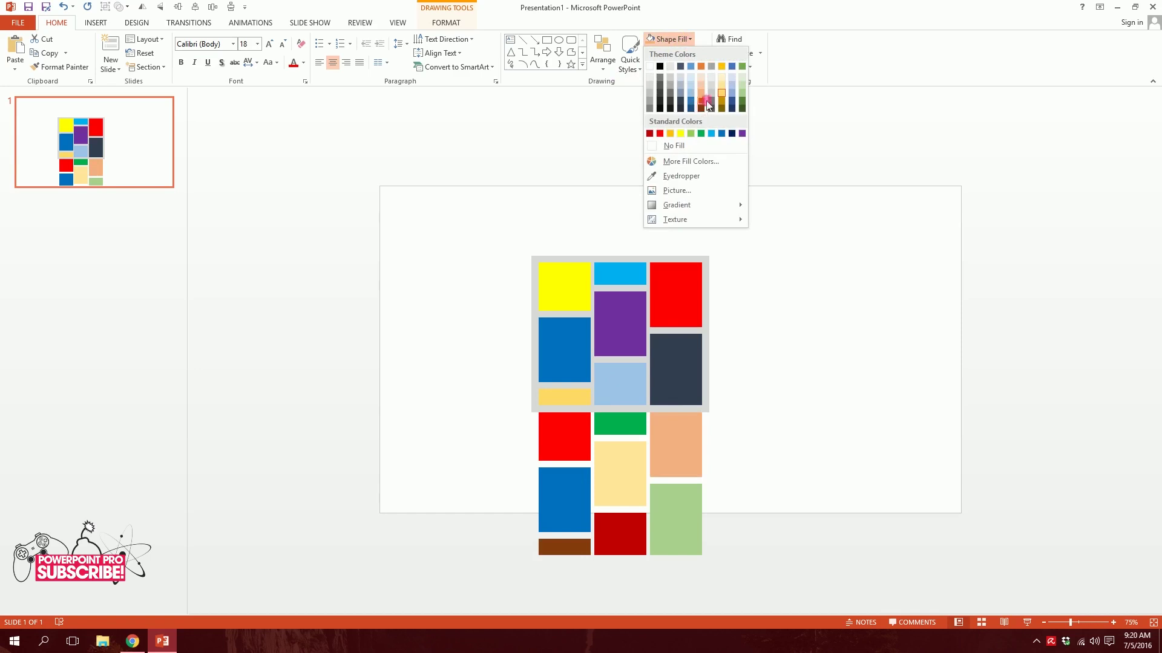
{"action": "left_click", "coordinate": [709, 102]}
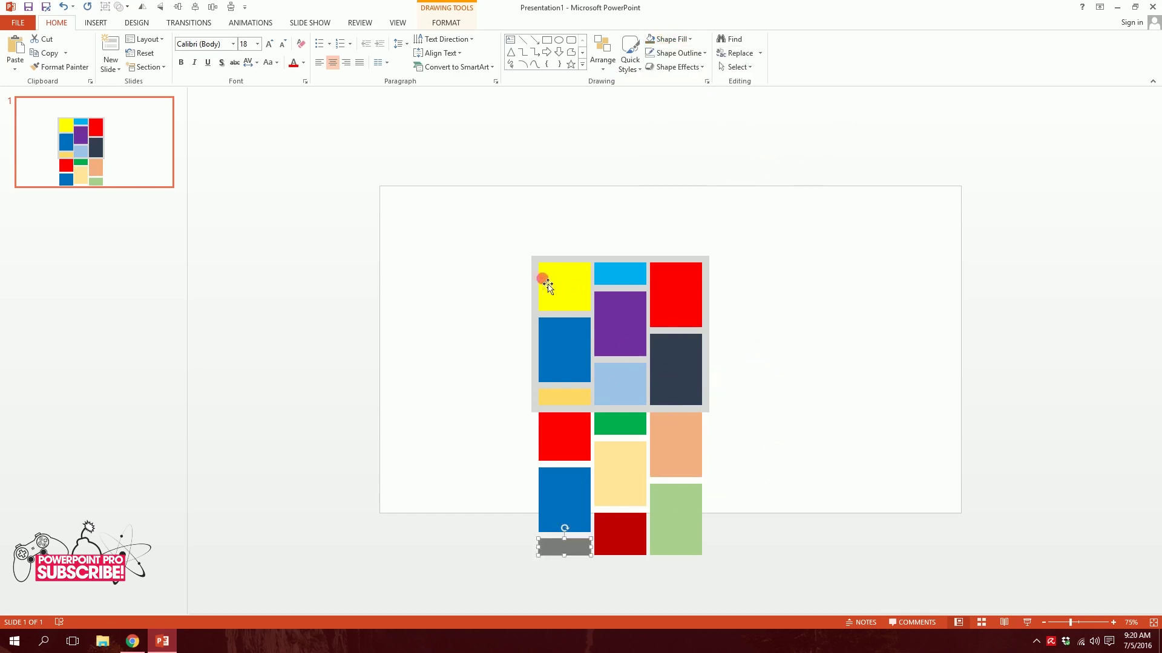
{"action": "left_click_drag", "start_coordinate": [503, 223], "coordinate": [707, 627]}
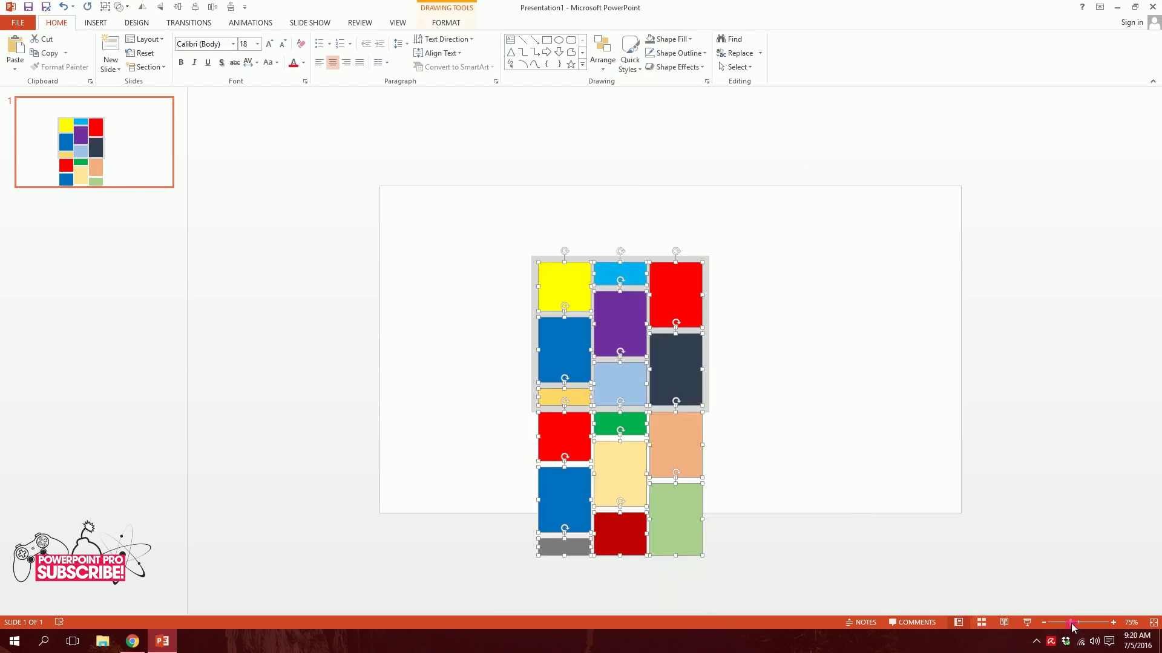
{"action": "left_click_drag", "start_coordinate": [1072, 628], "coordinate": [1059, 623]}
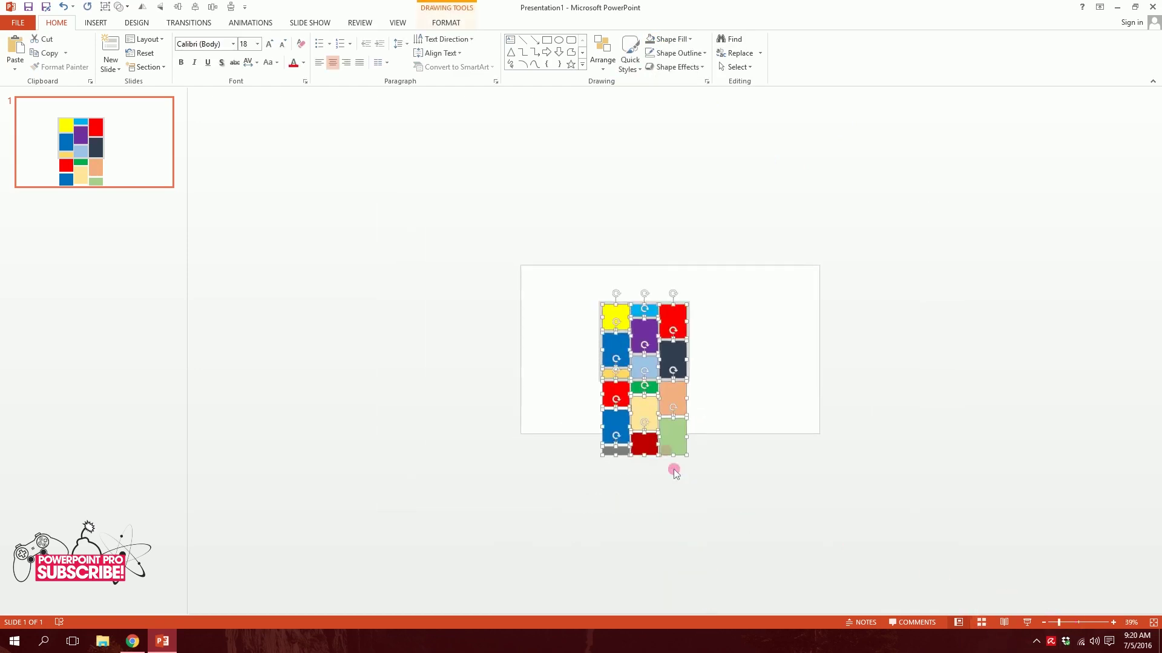
Step: Copy the doubled grid directly below itself and fill the top backing panel red
{"action": "left_click_drag", "start_coordinate": [688, 350], "coordinate": [701, 510]}
{"action": "left_click", "coordinate": [735, 470]}
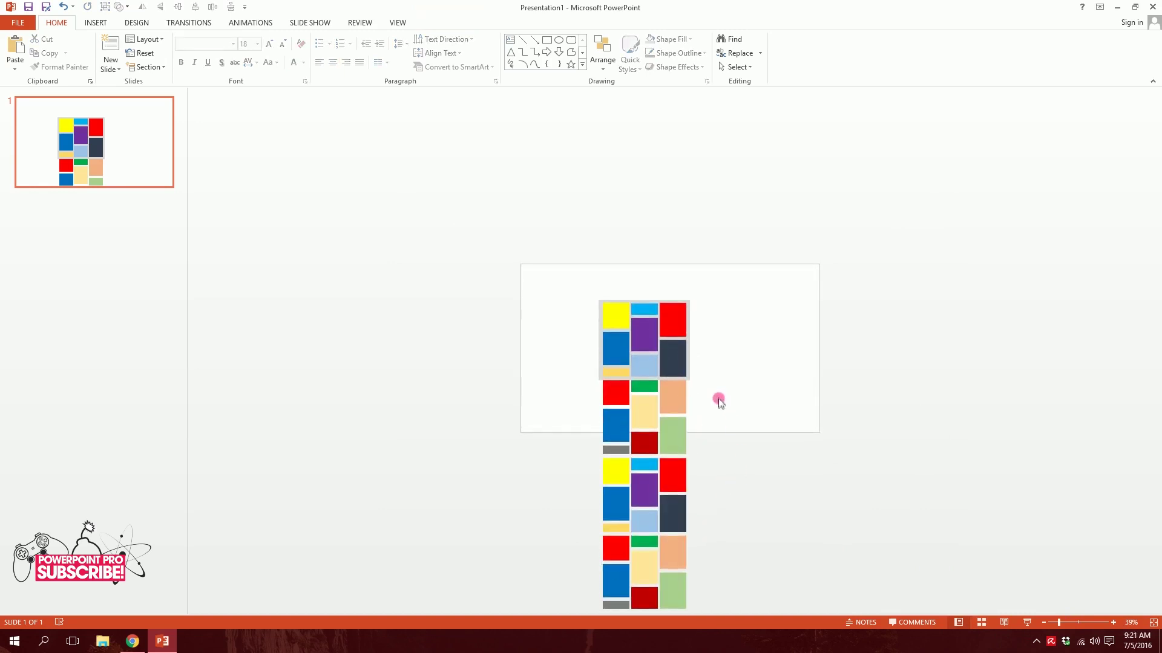
{"action": "left_click", "coordinate": [691, 371]}
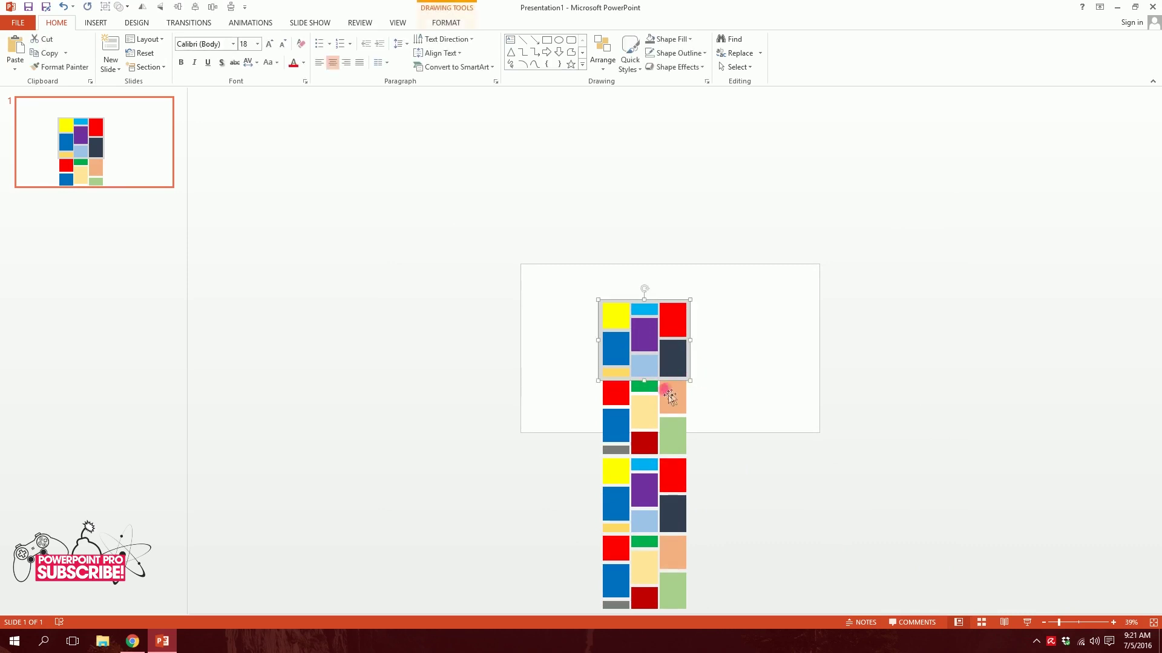
{"action": "left_click", "coordinate": [669, 38]}
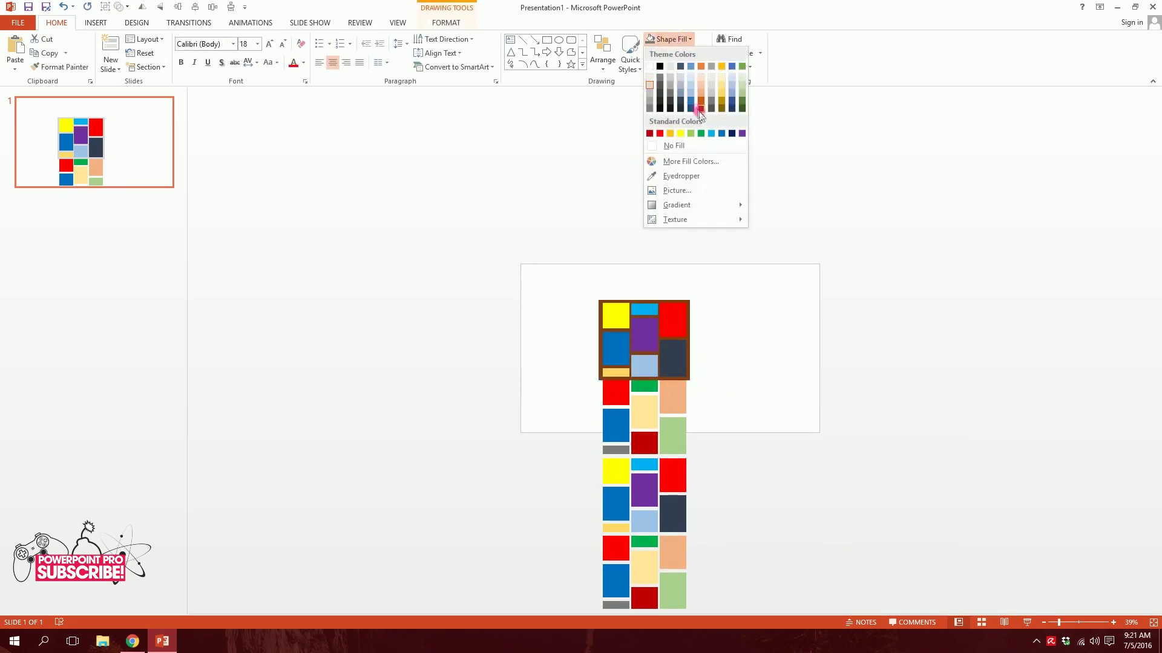
{"action": "left_click", "coordinate": [661, 134]}
Step: Stretch the red backing panel to span the whole column and recolour it dark gray
{"action": "left_click_drag", "start_coordinate": [647, 387], "coordinate": [683, 624]}
{"action": "scroll", "coordinate": [739, 471], "scroll_direction": "down", "scroll_amount": 2}
{"action": "left_click_drag", "start_coordinate": [653, 314], "coordinate": [652, 186]}
{"action": "left_click_drag", "start_coordinate": [652, 525], "coordinate": [659, 610]}
{"action": "left_click", "coordinate": [728, 314]}
{"action": "left_click", "coordinate": [564, 300]}
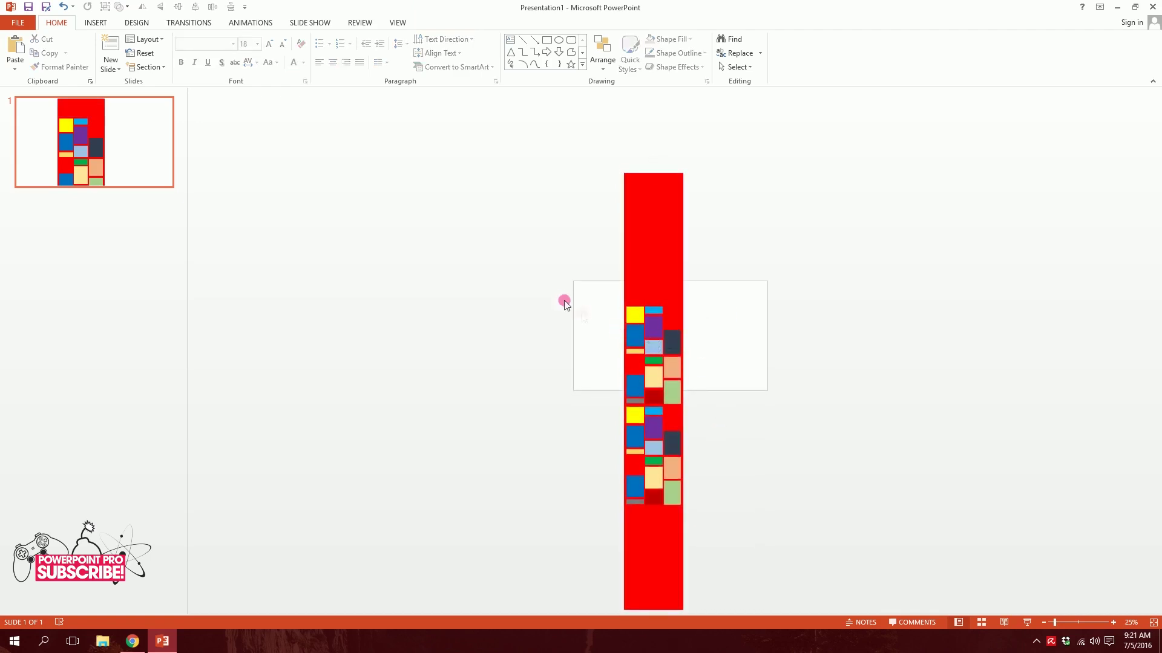
{"action": "left_click", "coordinate": [680, 254]}
{"action": "left_click", "coordinate": [687, 40]}
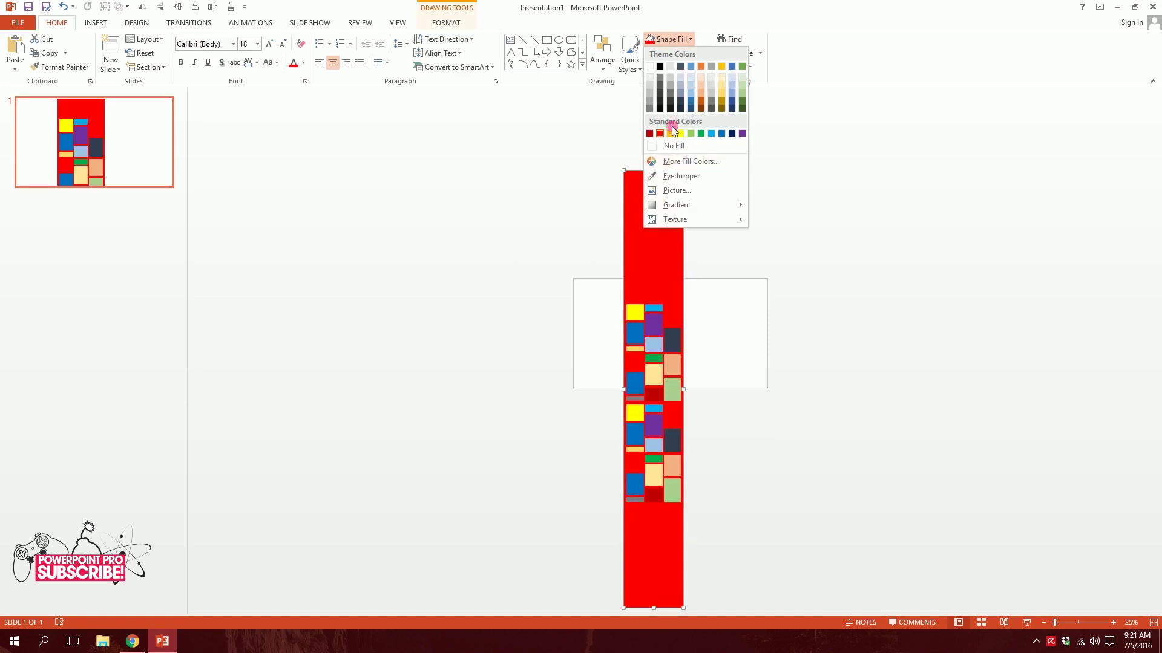
{"action": "left_click", "coordinate": [668, 106]}
{"action": "left_click", "coordinate": [736, 361]}
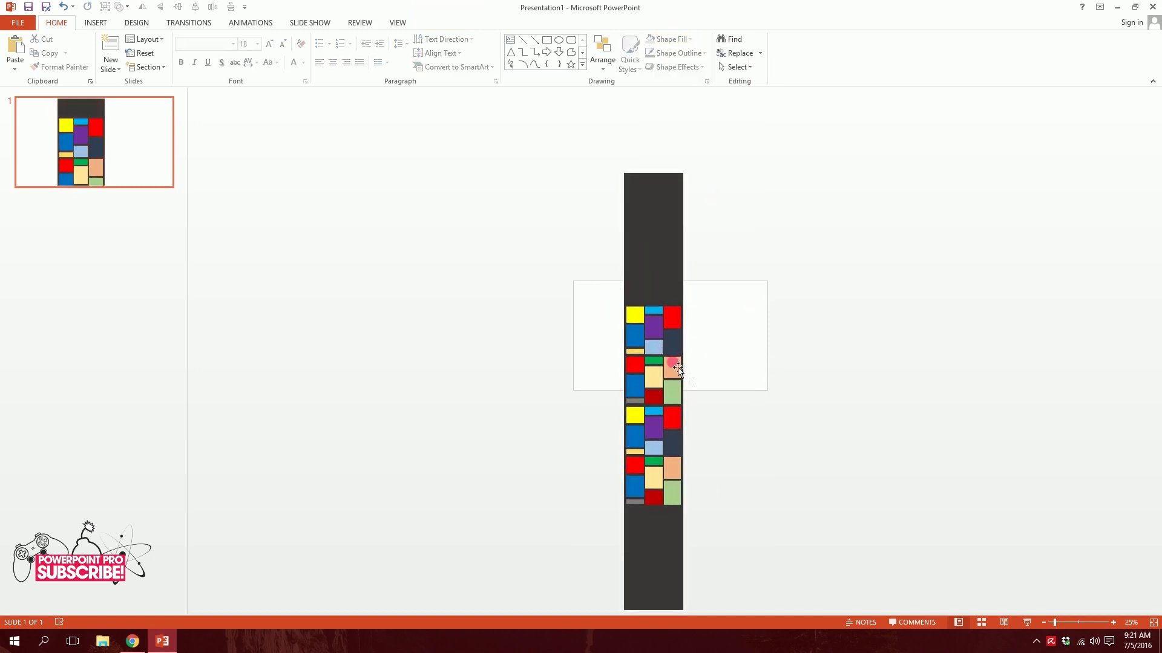
{"action": "scroll", "coordinate": [732, 470], "scroll_direction": "up", "scroll_amount": 4}
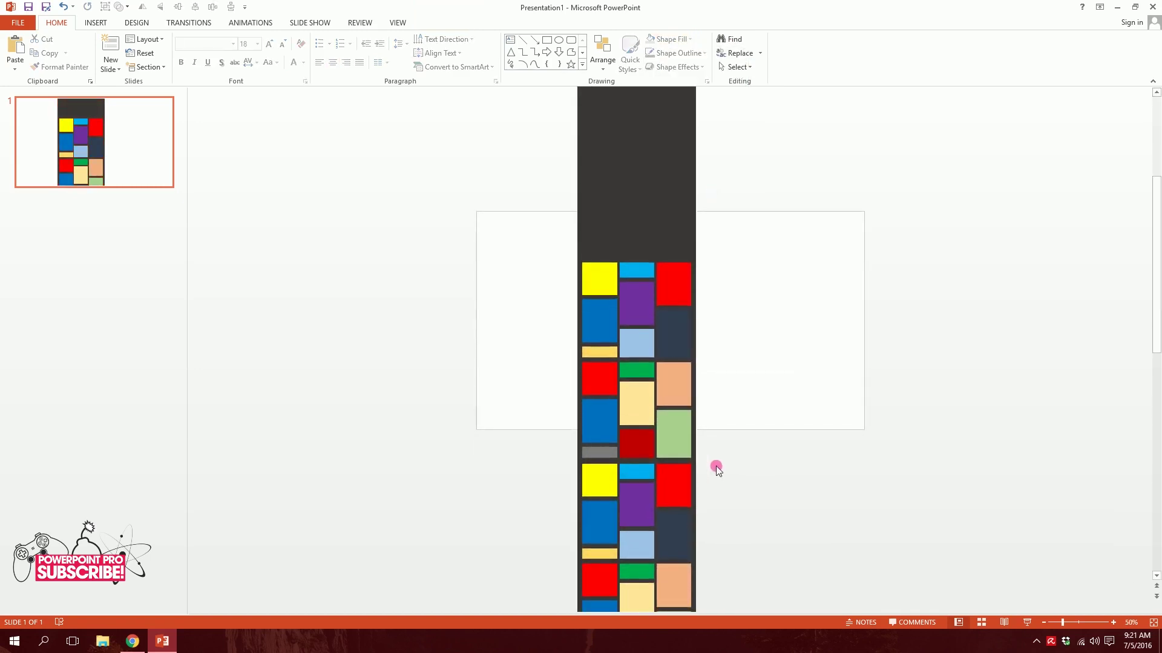
Step: Select the tiles and try the right-click menu, undoing an accidental picture paste
{"action": "scroll", "coordinate": [717, 465], "scroll_direction": "down", "scroll_amount": 3}
{"action": "left_click_drag", "start_coordinate": [424, 119], "coordinate": [760, 582]}
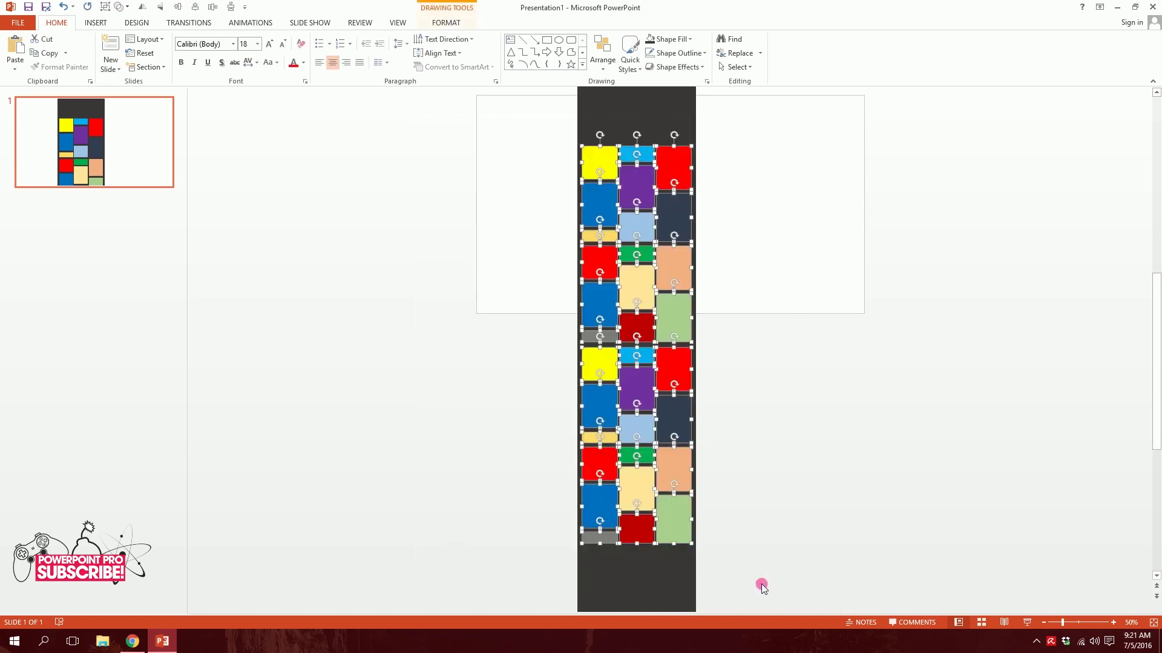
{"action": "right_click", "coordinate": [687, 324]}
{"action": "left_click", "coordinate": [715, 390]}
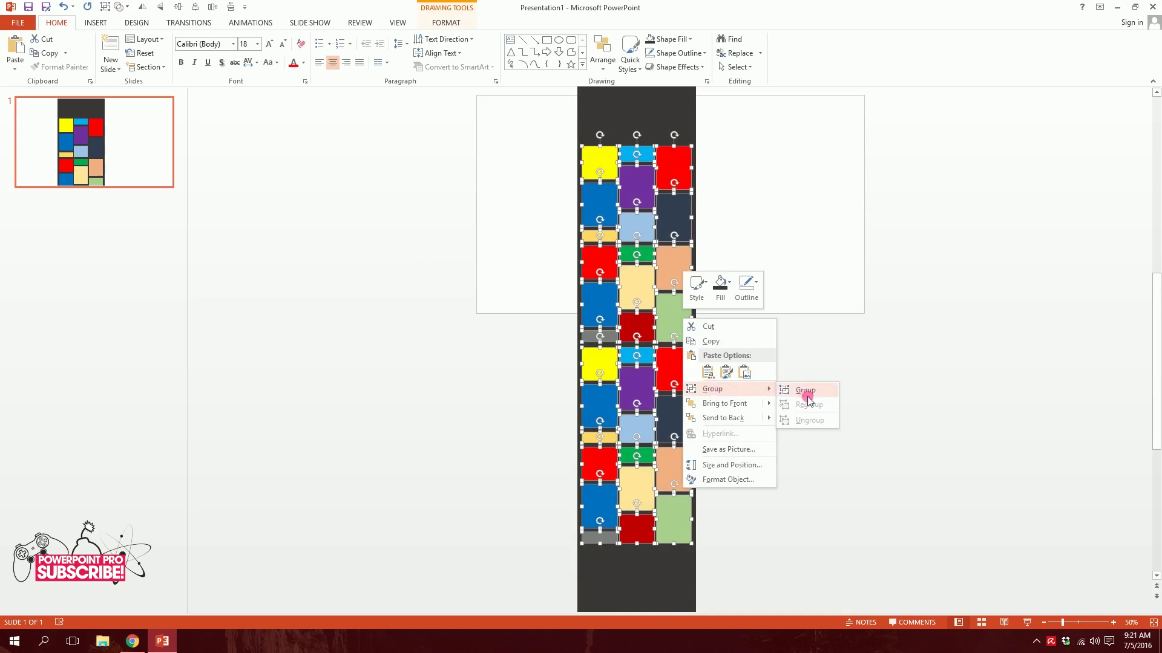
{"action": "left_click", "coordinate": [748, 374]}
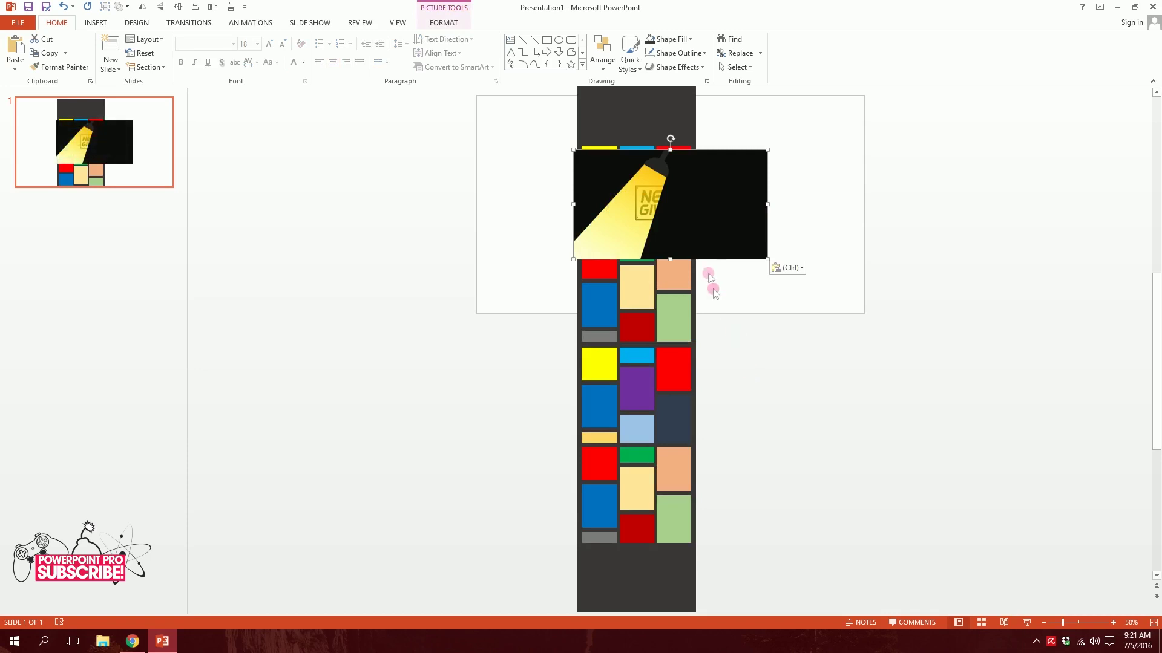
{"action": "key", "text": "ctrl+z"}
Step: Copy the selected tiles, paste them as a picture, and move it right of the column
{"action": "mouse_move", "coordinate": [508, 115]}
{"action": "left_mouse_down"}
{"action": "mouse_move", "coordinate": [728, 521]}
{"action": "mouse_move", "coordinate": [731, 575]}
{"action": "left_mouse_up"}
{"action": "right_click", "coordinate": [677, 415]}
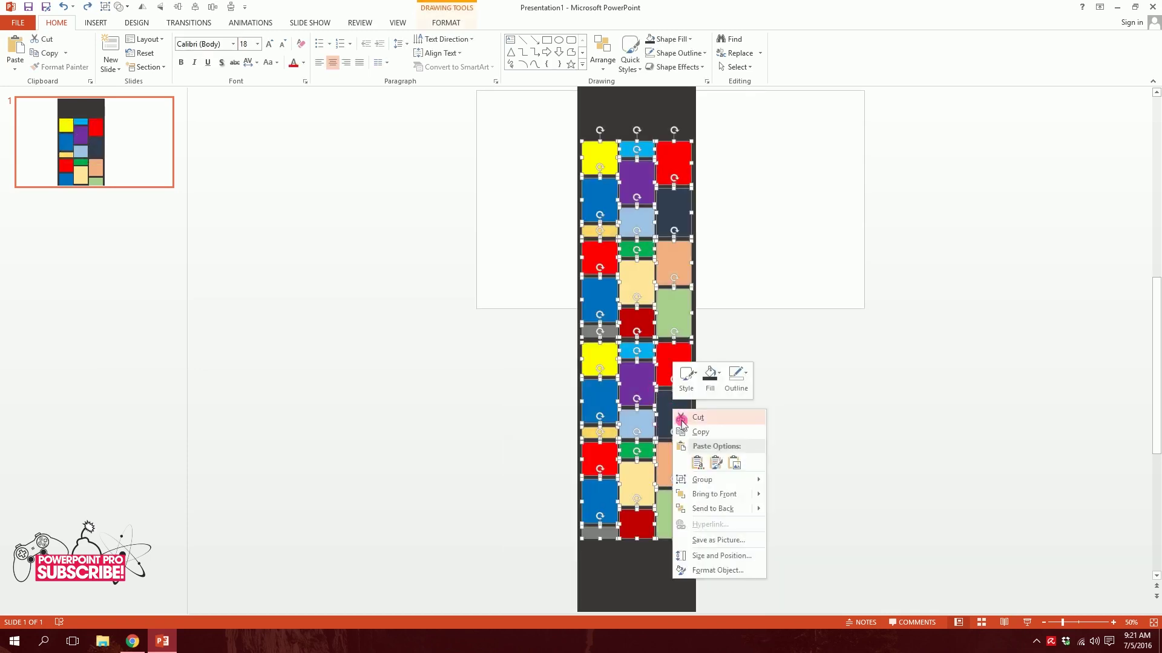
{"action": "left_click", "coordinate": [701, 433]}
{"action": "right_click", "coordinate": [755, 212]}
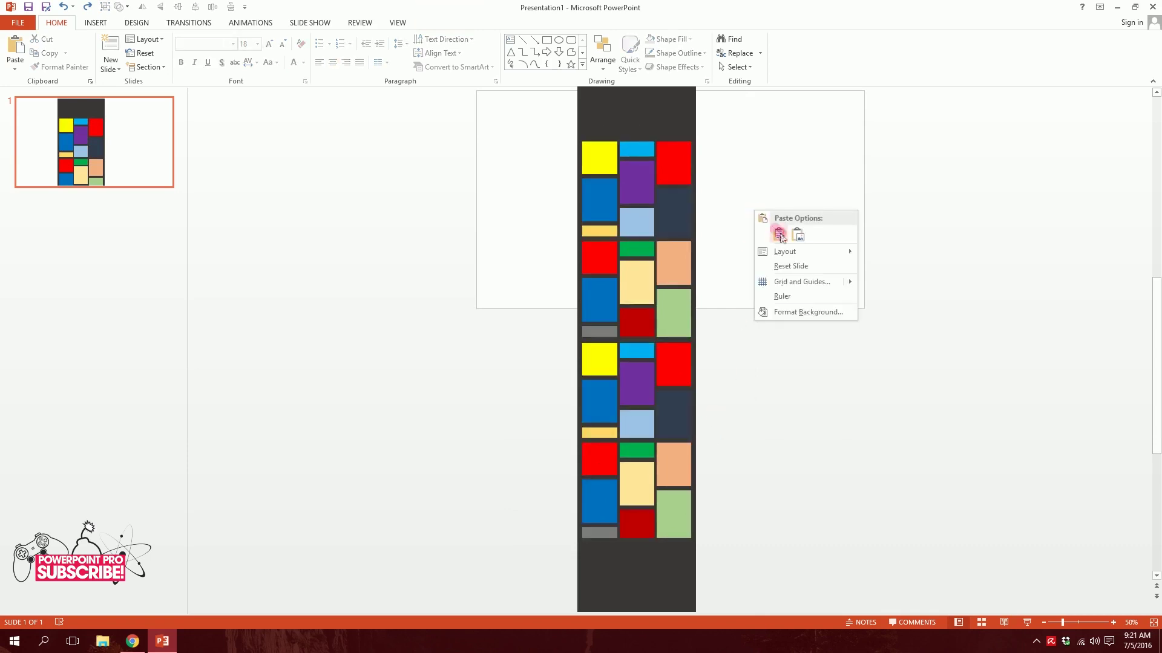
{"action": "left_click", "coordinate": [800, 235]}
{"action": "left_click_drag", "start_coordinate": [715, 321], "coordinate": [862, 294]}
Step: Marquee-select the original coloured tile shapes on the column and delete them
{"action": "scroll", "coordinate": [555, 366], "scroll_direction": "down", "scroll_amount": 3}
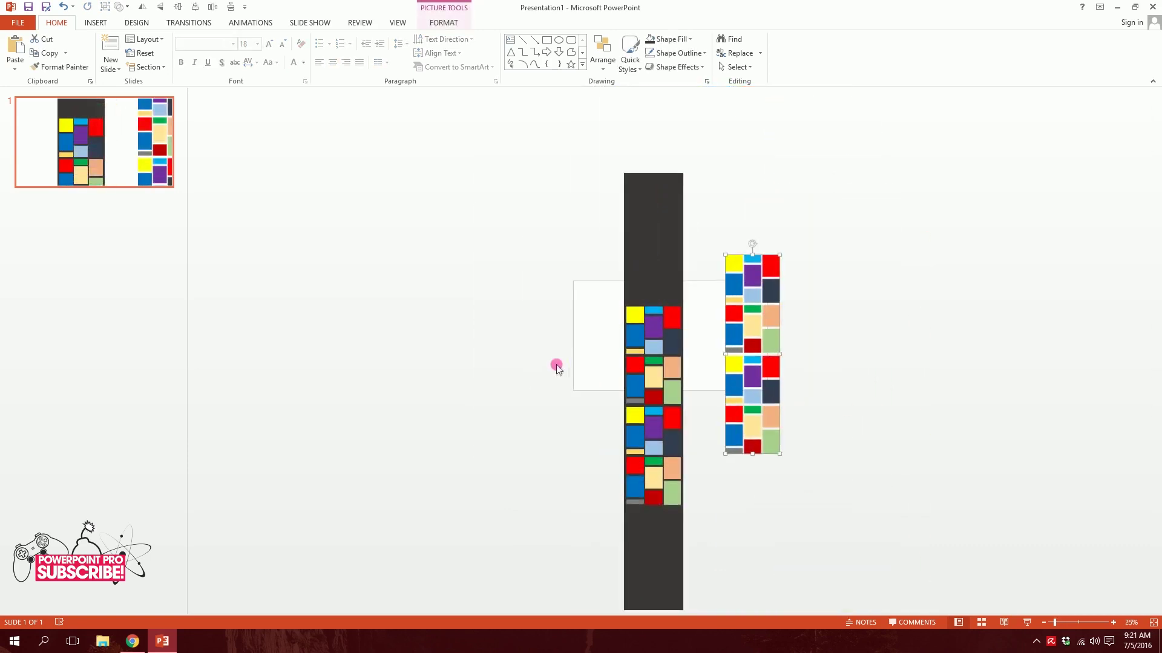
{"action": "left_click", "coordinate": [555, 365]}
{"action": "left_click_drag", "start_coordinate": [572, 296], "coordinate": [717, 561]}
{"action": "key", "text": "Delete"}
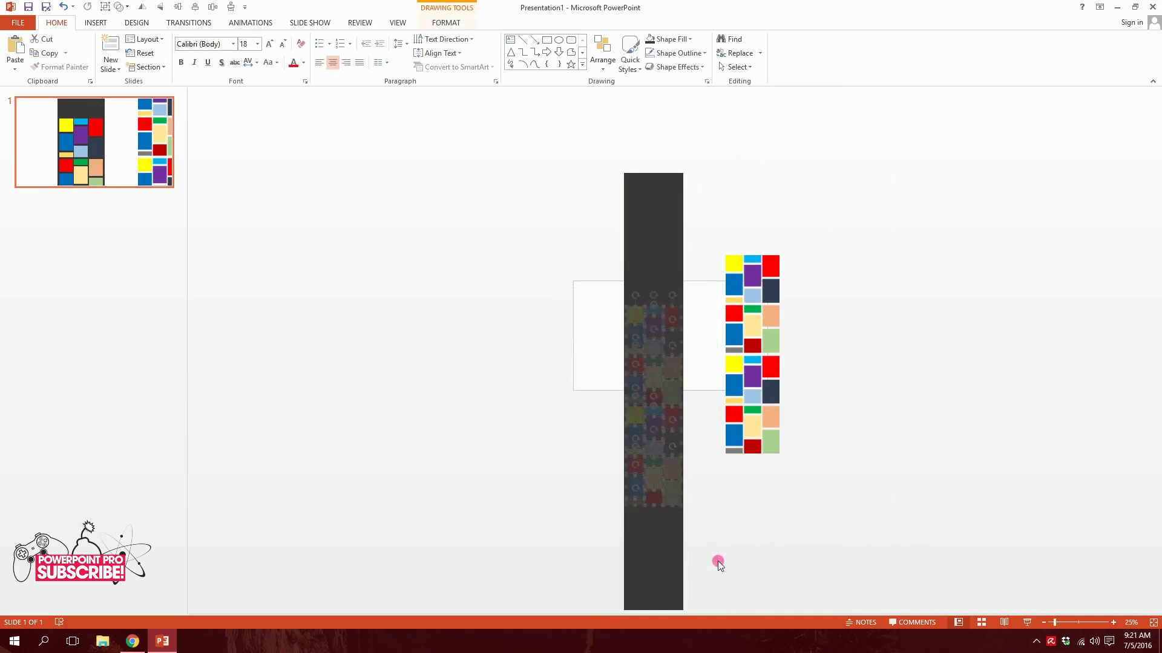
Step: Move the tile picture onto the charcoal column and shift the column until it's centred behind it
{"action": "left_click_drag", "start_coordinate": [756, 332], "coordinate": [677, 367]}
{"action": "left_click_drag", "start_coordinate": [675, 287], "coordinate": [572, 289]}
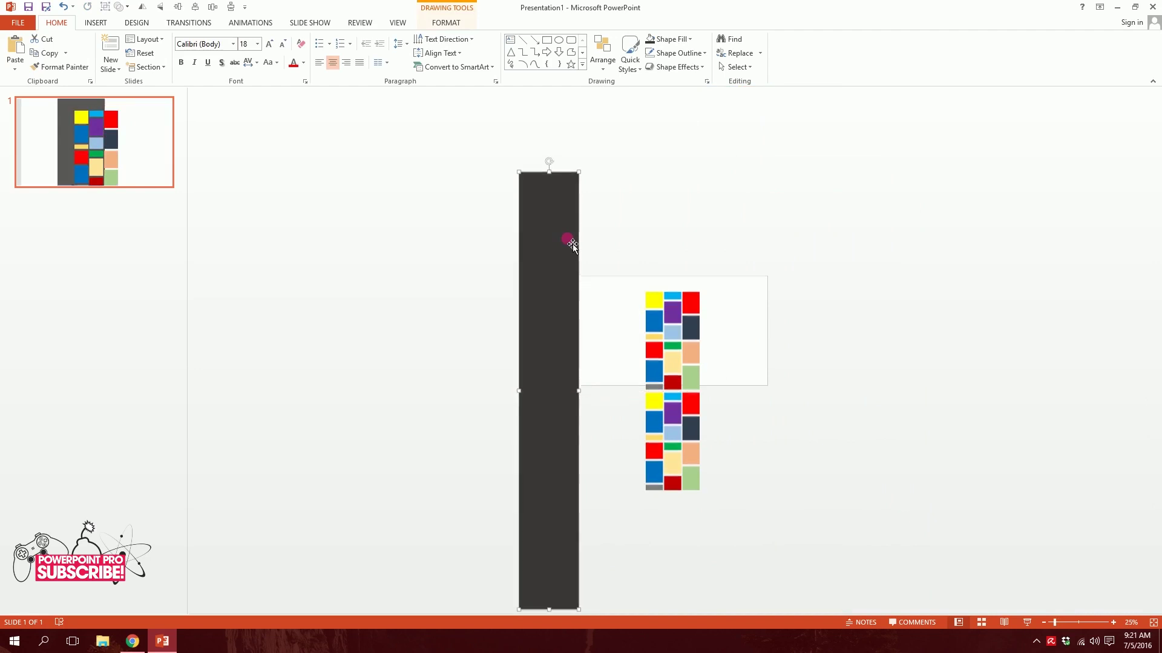
{"action": "left_click_drag", "start_coordinate": [551, 342], "coordinate": [696, 376]}
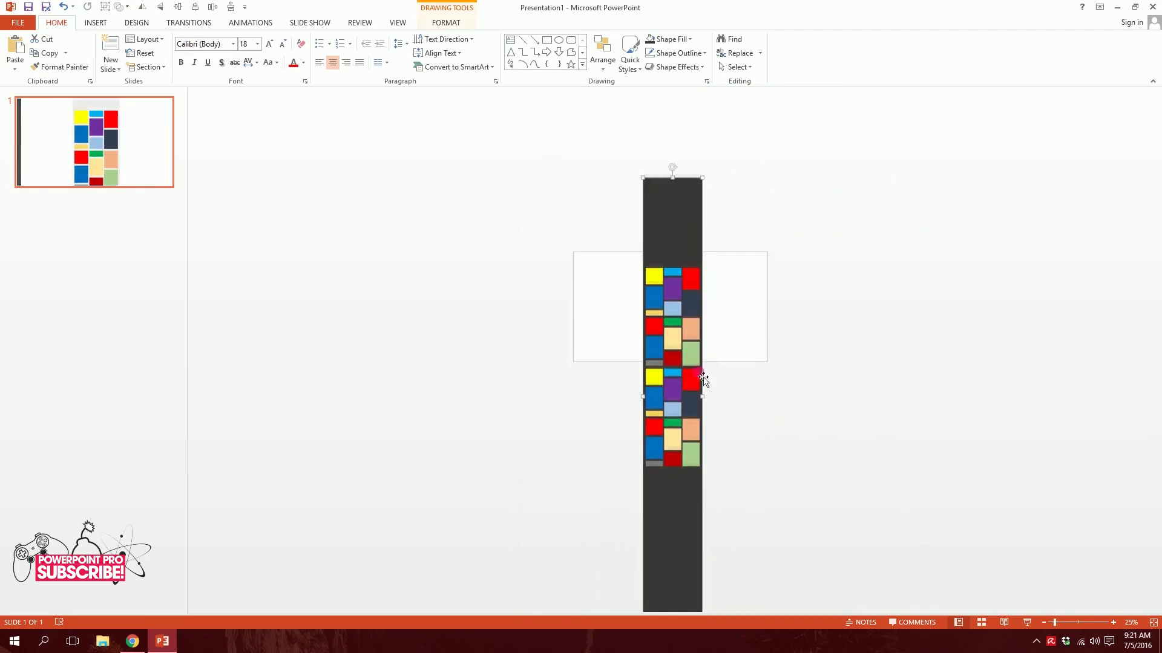
{"action": "scroll", "coordinate": [749, 340], "scroll_direction": "up", "scroll_amount": 1}
{"action": "left_click", "coordinate": [676, 233]}
{"action": "left_click", "coordinate": [693, 244]}
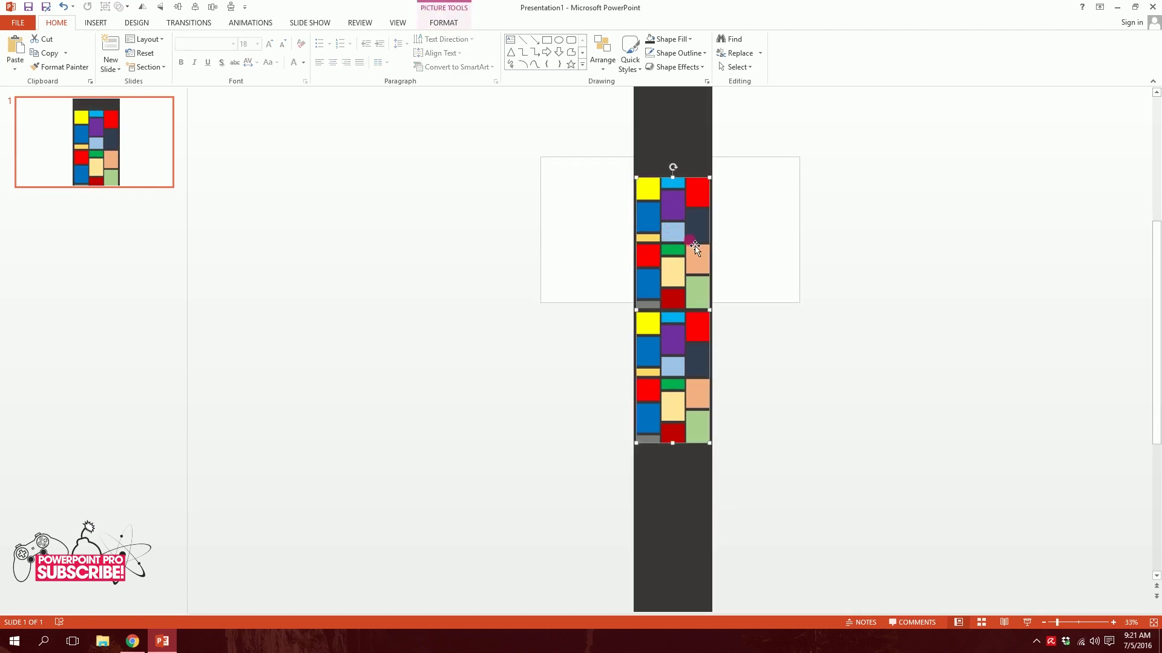
{"action": "scroll", "coordinate": [714, 236], "scroll_direction": "up", "scroll_amount": 2}
{"action": "left_click", "coordinate": [453, 9]}
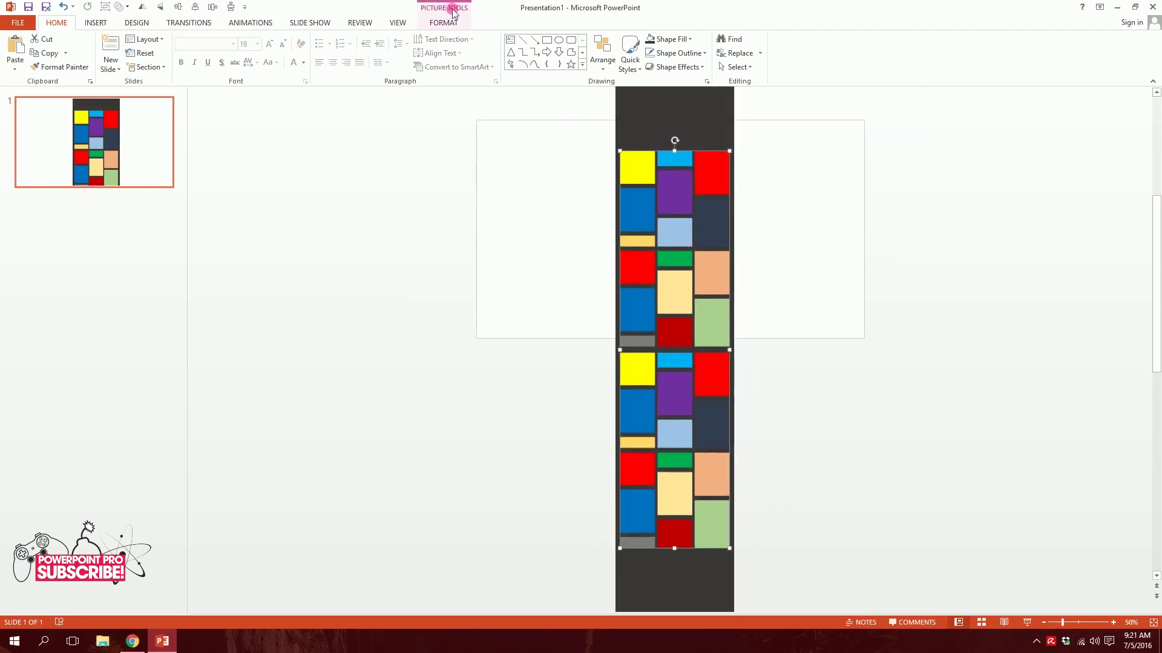
Step: Apply the Lines motion path to the tile picture from the full animations gallery
{"action": "left_click", "coordinate": [266, 25]}
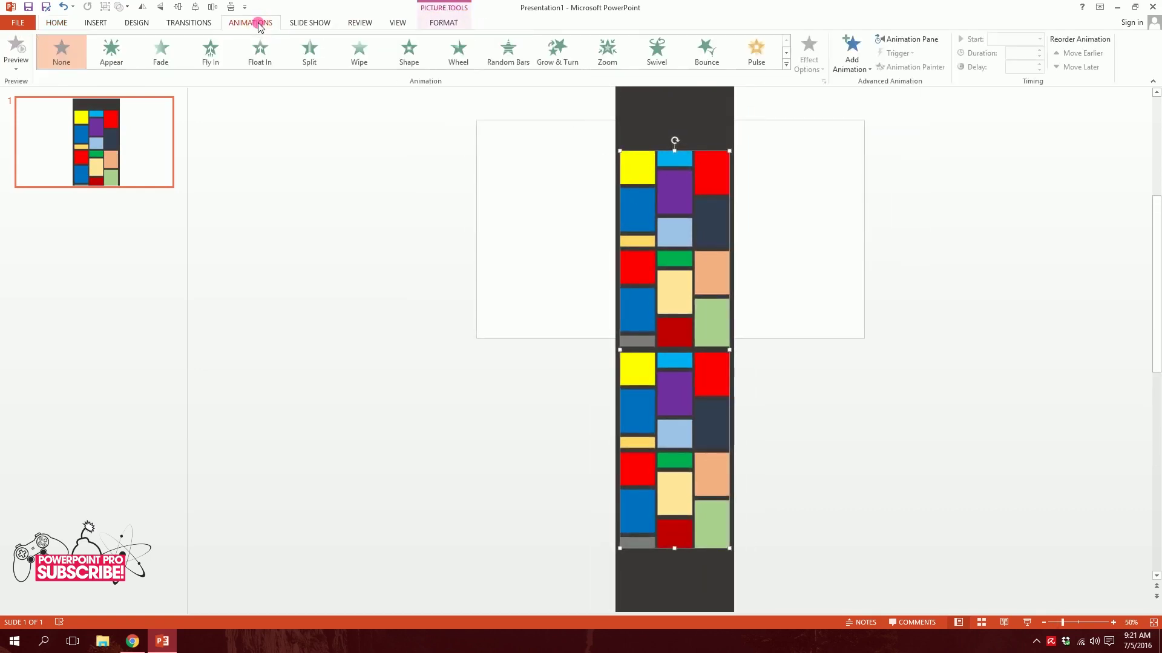
{"action": "left_click", "coordinate": [786, 65]}
{"action": "left_click", "coordinate": [62, 287]}
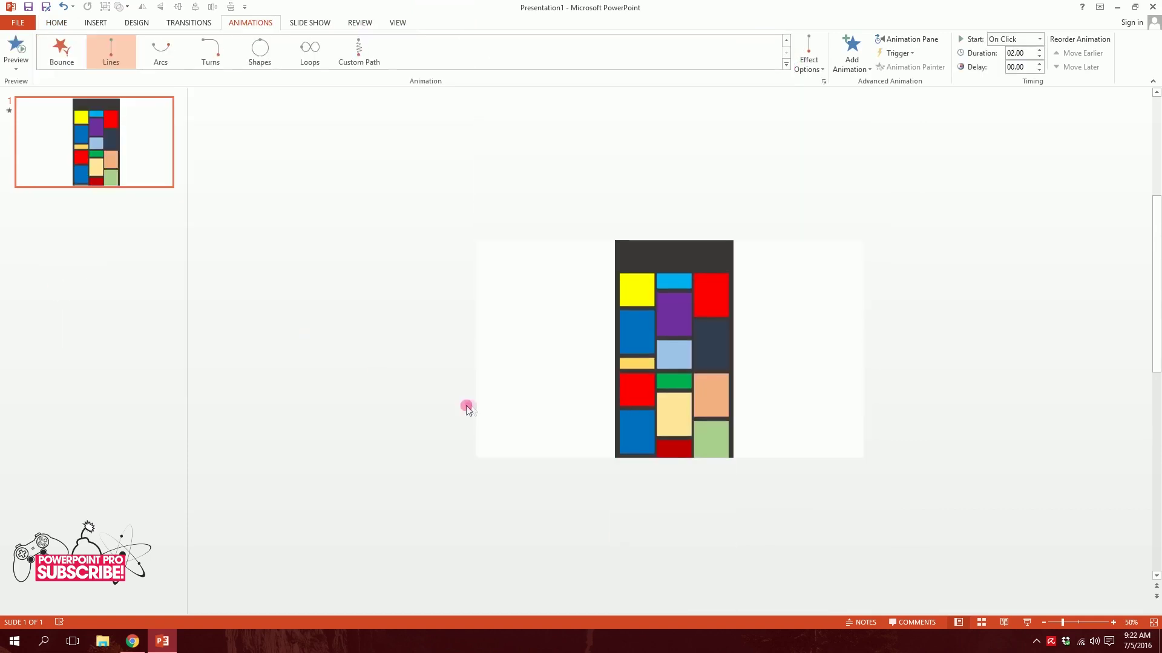
Step: Drag the motion path's end point straight up so the path spans one tile block
{"action": "left_click", "coordinate": [561, 387]}
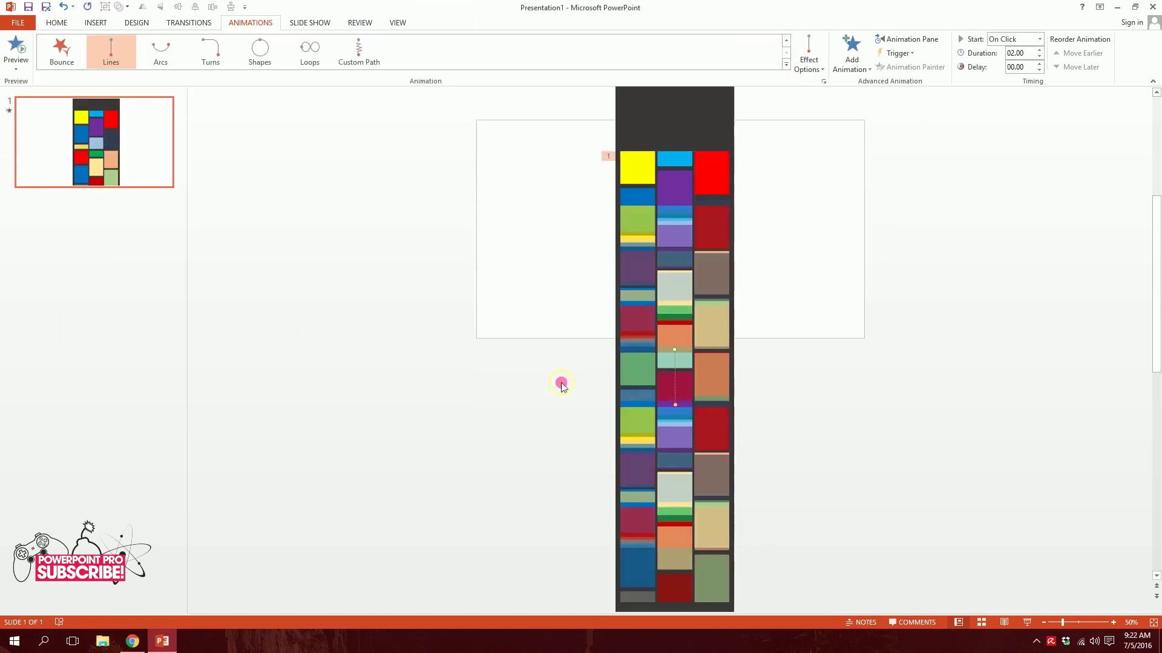
{"action": "left_click_drag", "start_coordinate": [683, 416], "coordinate": [493, 352]}
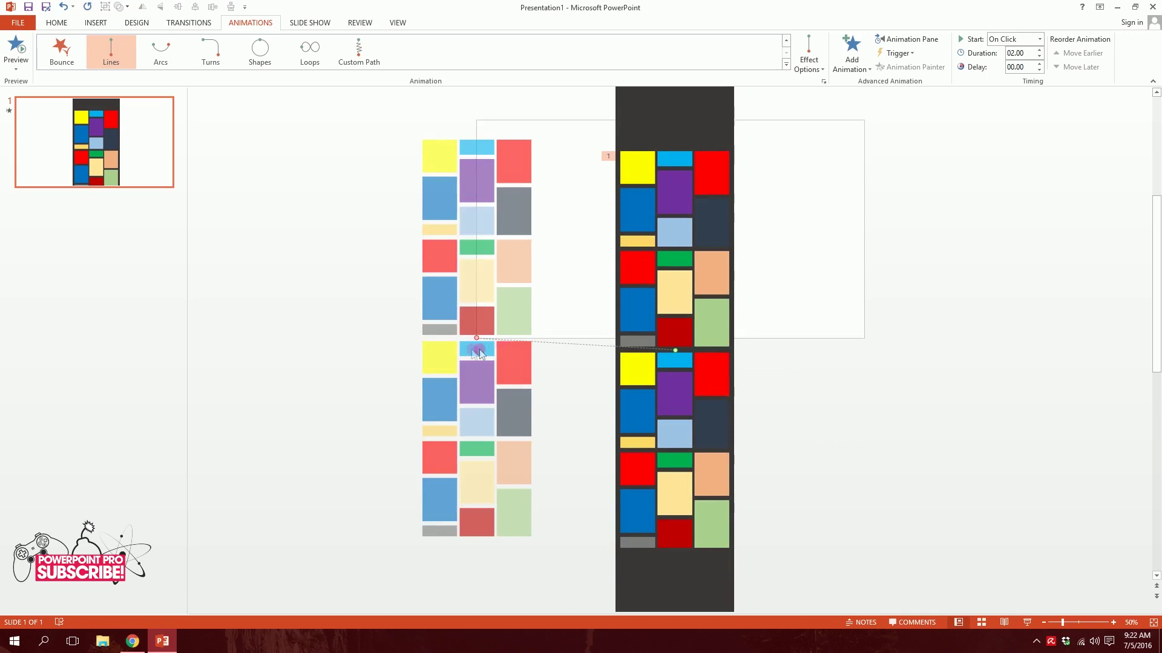
{"action": "left_click_drag", "start_coordinate": [552, 377], "coordinate": [676, 585]}
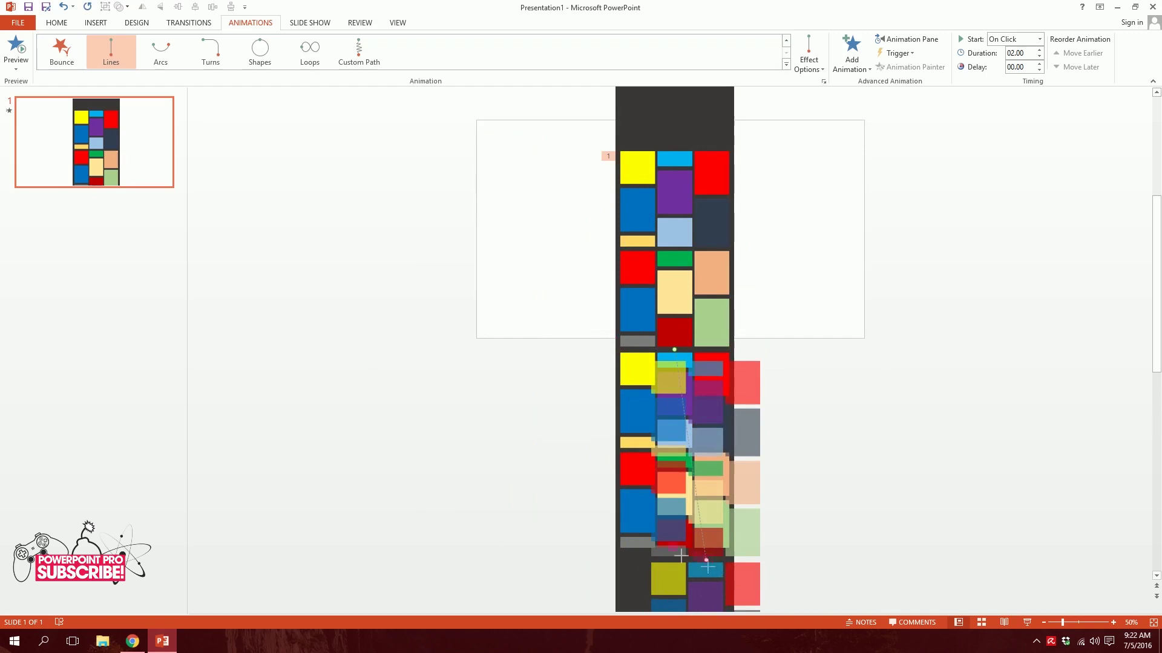
{"action": "key", "text": "ctrl+z"}
{"action": "left_click", "coordinate": [664, 362]}
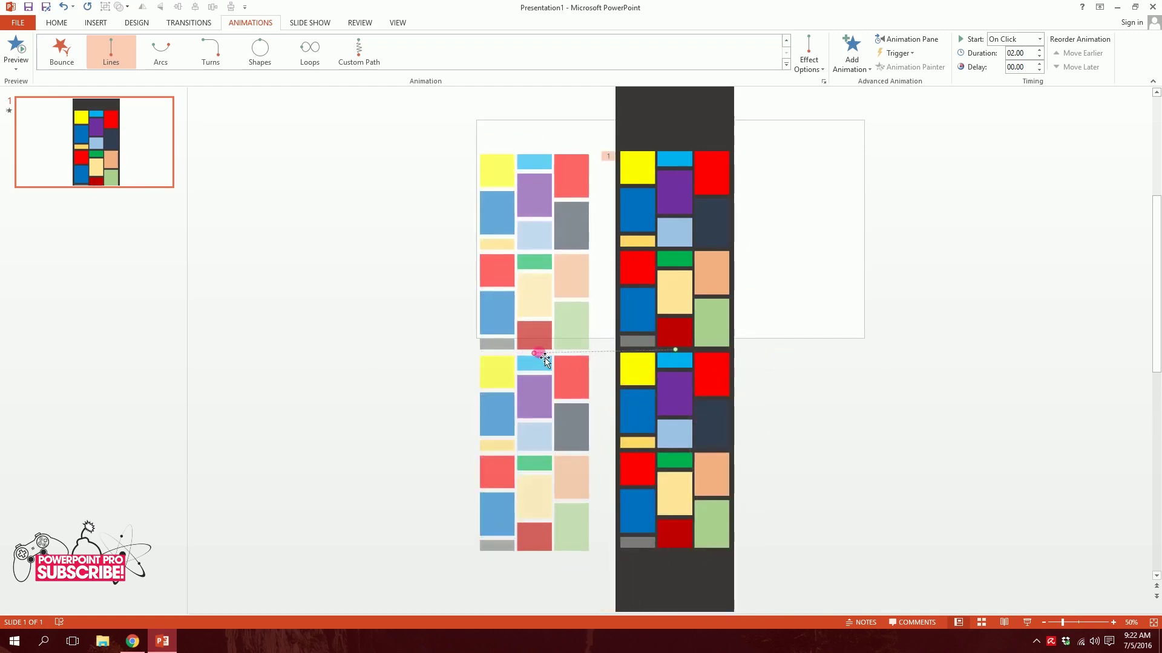
{"action": "left_click_drag", "start_coordinate": [534, 353], "coordinate": [674, 148]}
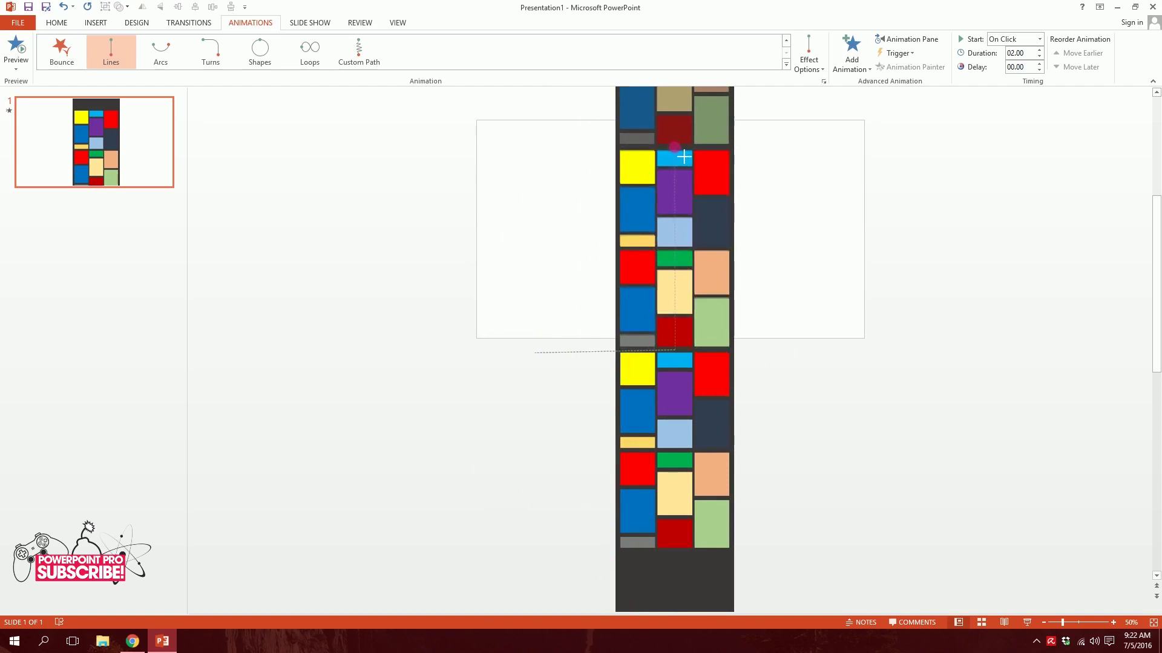
Step: Zoom in to check the path against the upper tiles, then select the tall dark rectangle
{"action": "left_click_drag", "start_coordinate": [1062, 623], "coordinate": [1109, 624]}
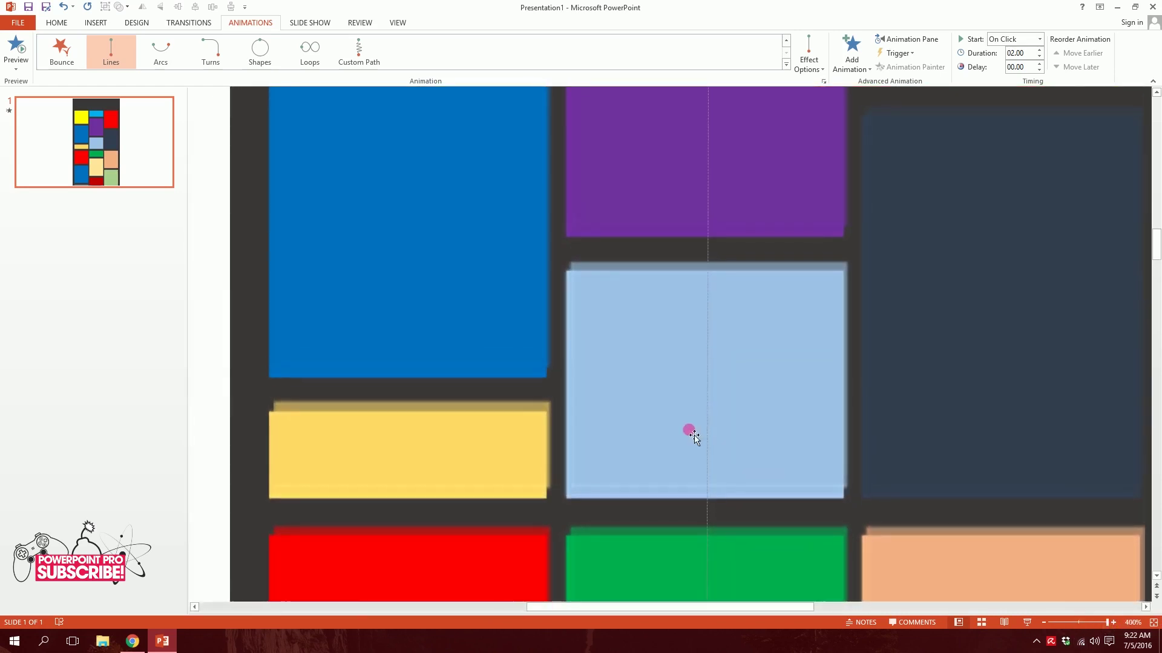
{"action": "scroll", "coordinate": [694, 436], "scroll_direction": "up", "scroll_amount": 2}
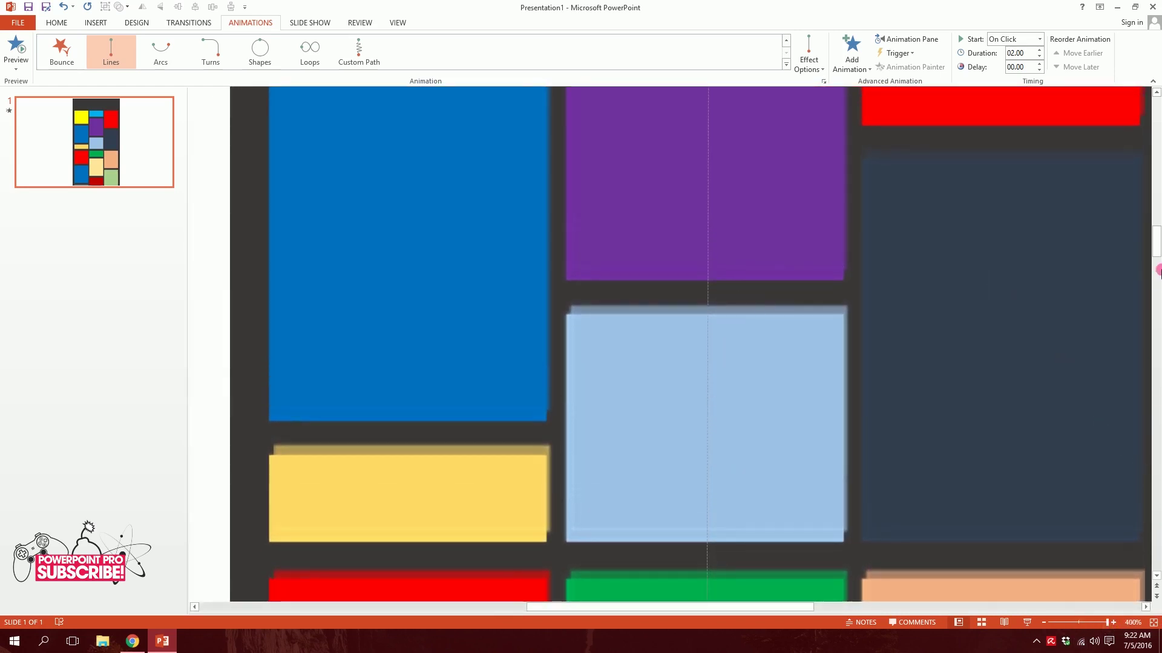
{"action": "left_click", "coordinate": [1156, 217]}
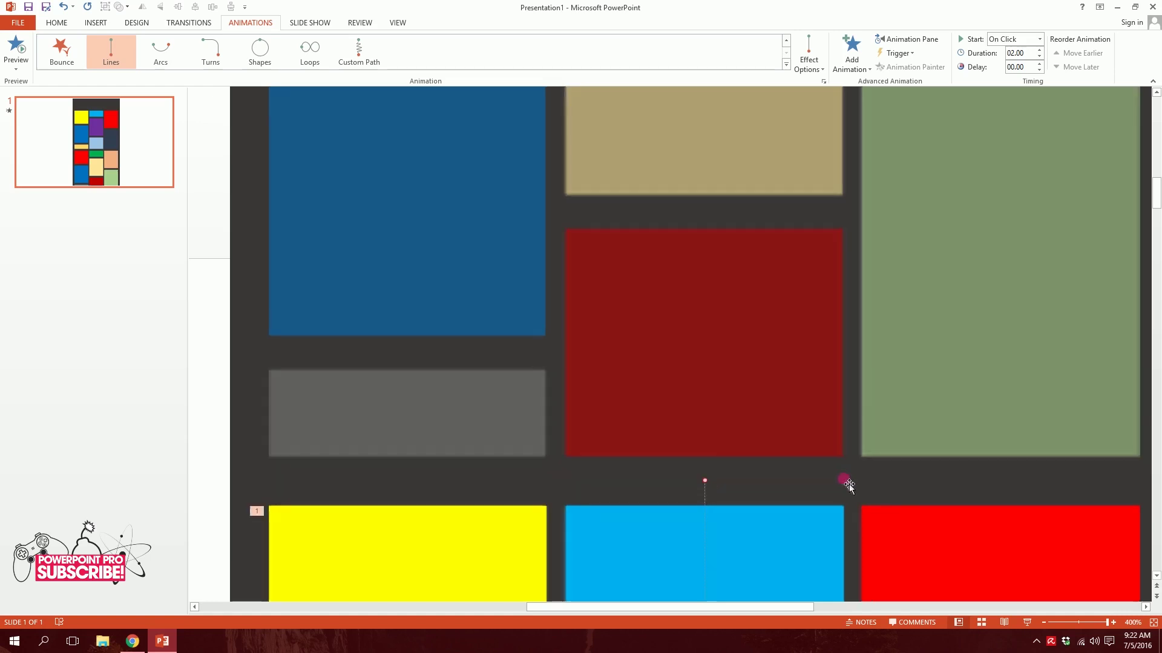
{"action": "scroll", "coordinate": [849, 483], "scroll_direction": "down", "scroll_amount": 10}
{"action": "left_click", "coordinate": [972, 394]}
{"action": "scroll", "coordinate": [881, 576], "scroll_direction": "down", "scroll_amount": 10}
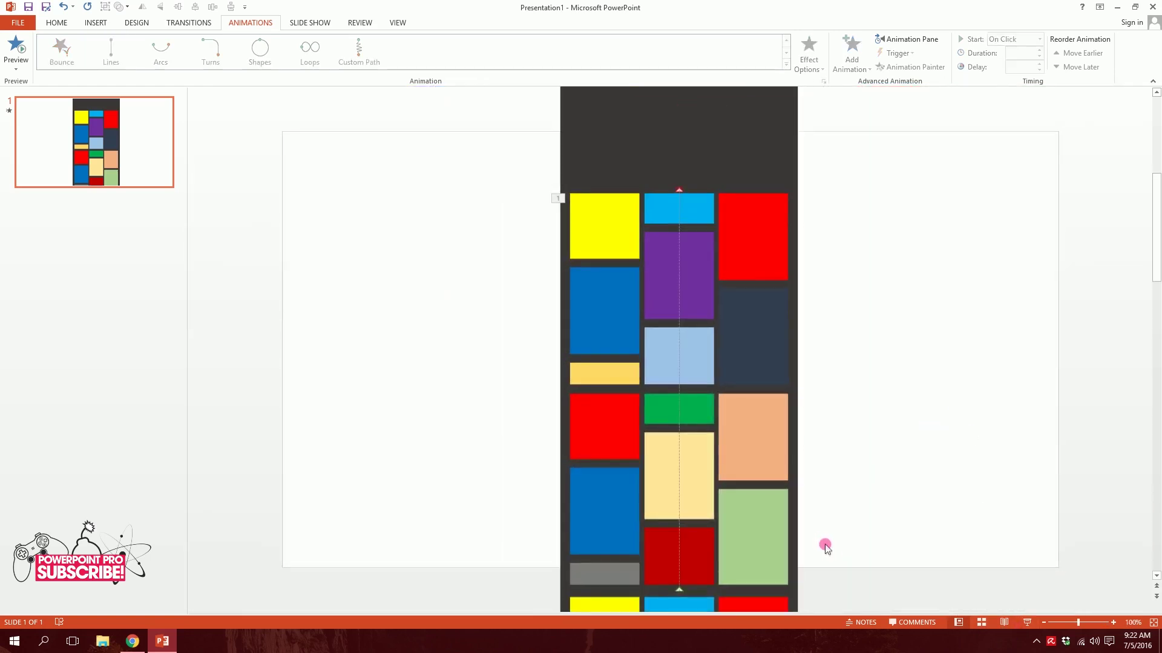
{"action": "left_click", "coordinate": [718, 337]}
{"action": "left_click", "coordinate": [717, 236]}
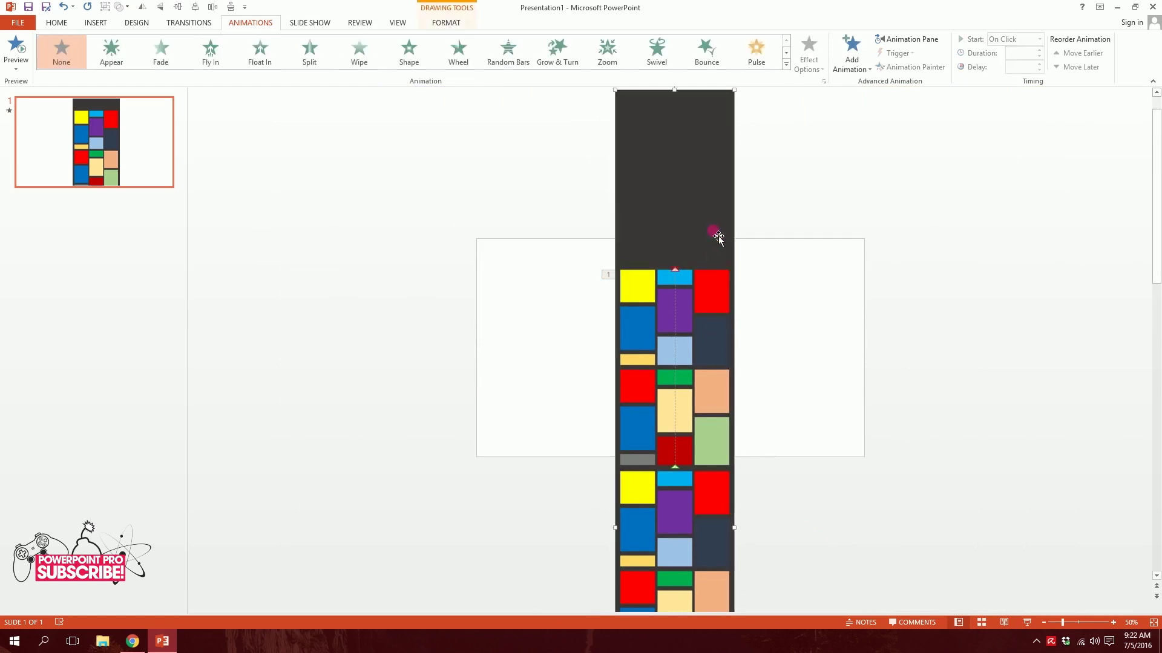
Step: Delete the tall dark rectangle and nudge the tile group slightly down
{"action": "key", "text": "Delete"}
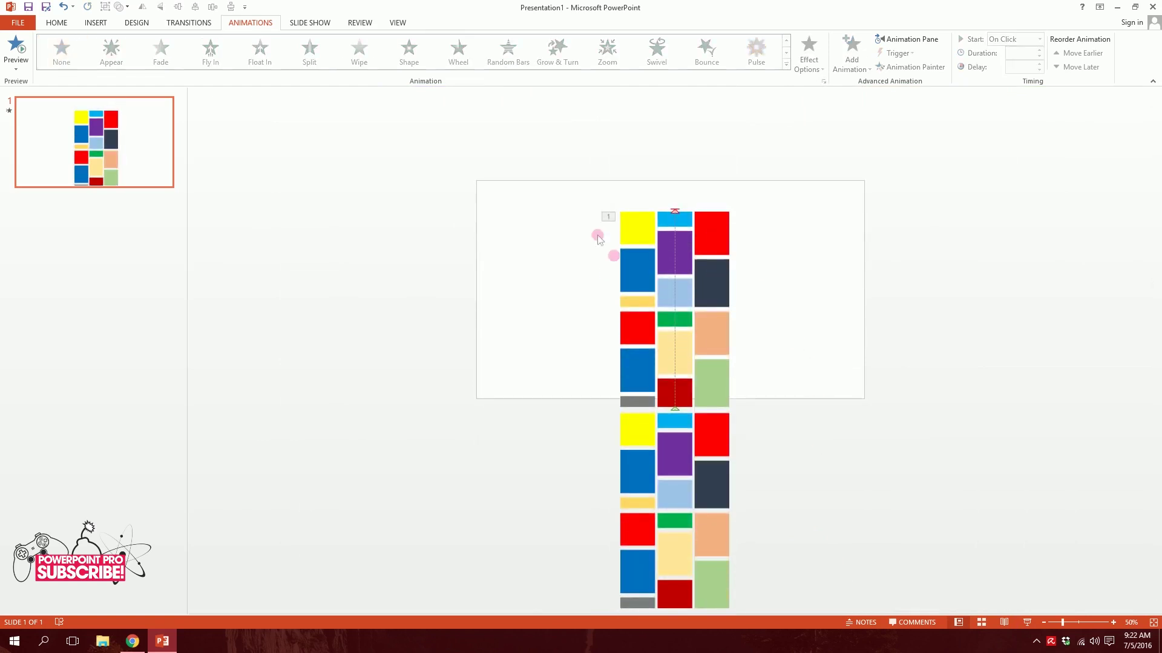
{"action": "left_click", "coordinate": [734, 287]}
{"action": "left_click_drag", "start_coordinate": [724, 241], "coordinate": [721, 264]}
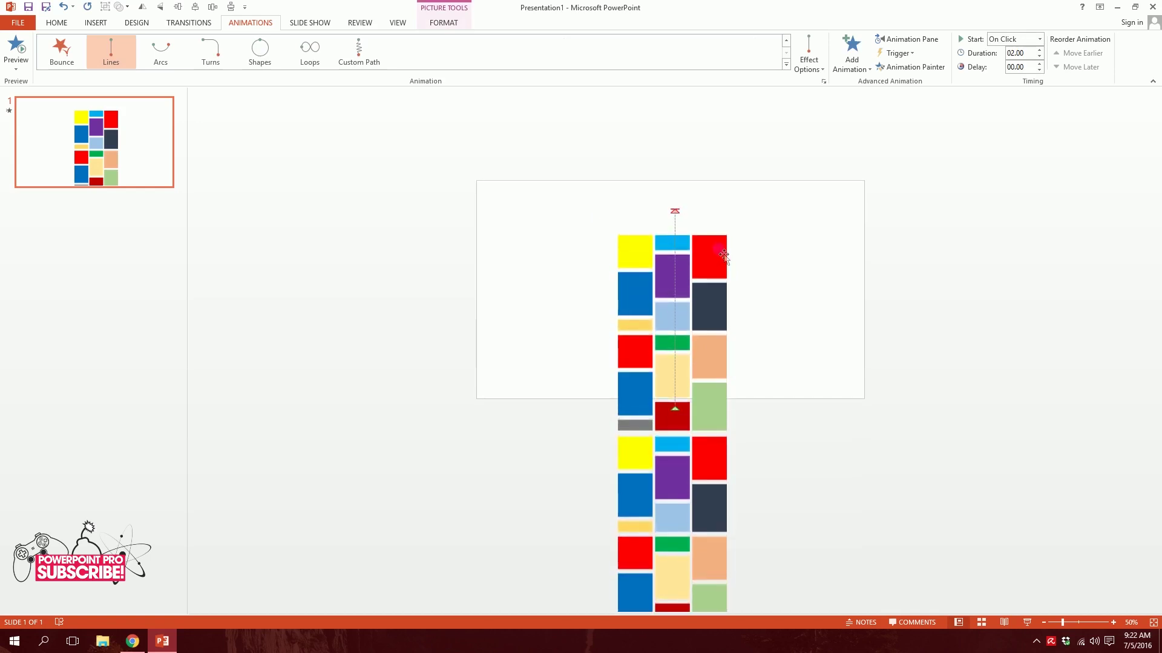
{"action": "left_click", "coordinate": [782, 292]}
Step: Bring up the Shapes gallery from the Insert ribbon
{"action": "left_click", "coordinate": [646, 295]}
{"action": "left_click", "coordinate": [103, 10]}
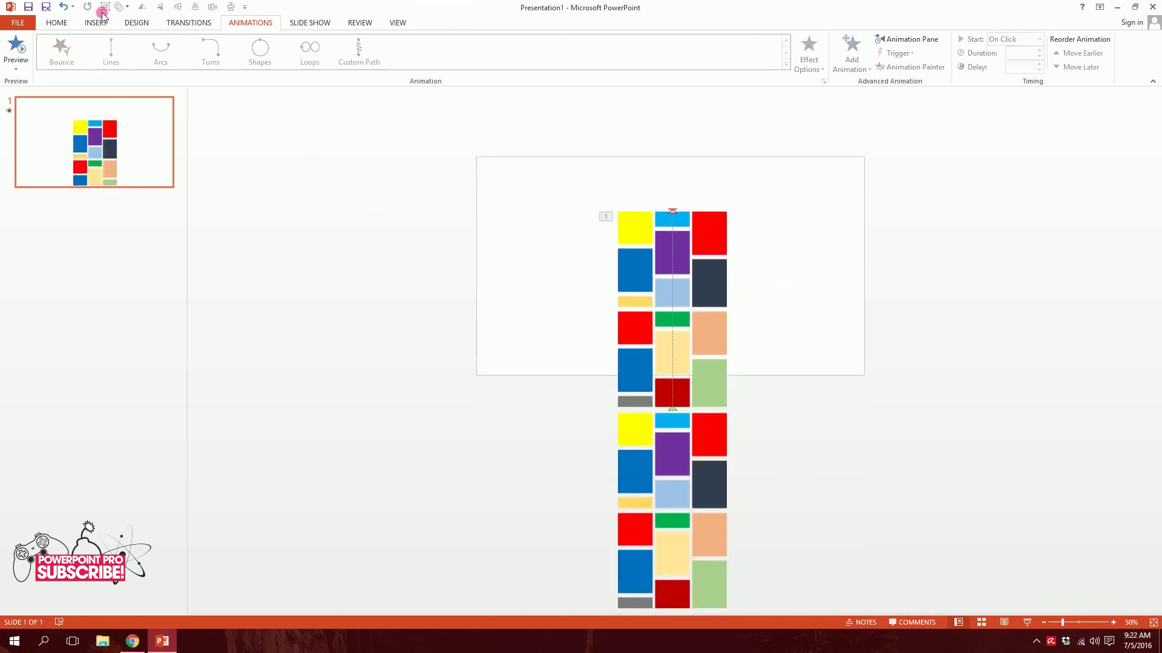
{"action": "left_click", "coordinate": [699, 188]}
{"action": "left_click", "coordinate": [104, 24]}
{"action": "left_click", "coordinate": [206, 76]}
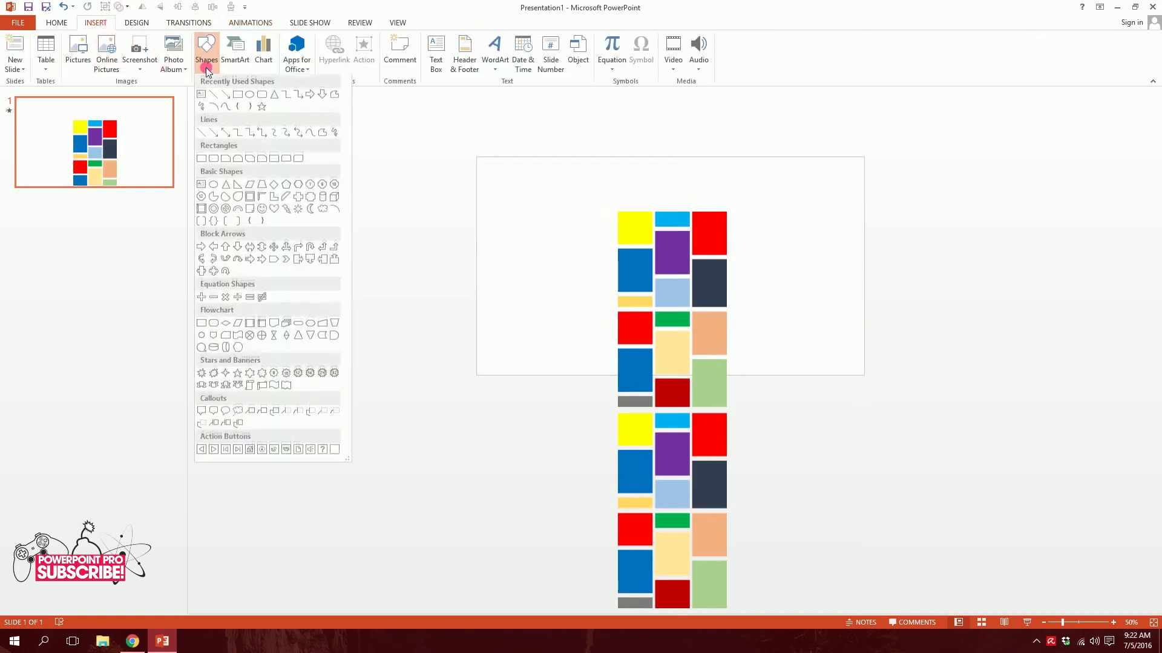
Step: Draw a 2.42 by 3.59 inch rounded rectangle centred over the top tiles
{"action": "left_click", "coordinate": [216, 161]}
{"action": "left_click_drag", "start_coordinate": [622, 216], "coordinate": [726, 283]}
{"action": "scroll", "coordinate": [677, 231], "scroll_direction": "up", "scroll_amount": 5}
{"action": "left_click_drag", "start_coordinate": [592, 208], "coordinate": [580, 205]}
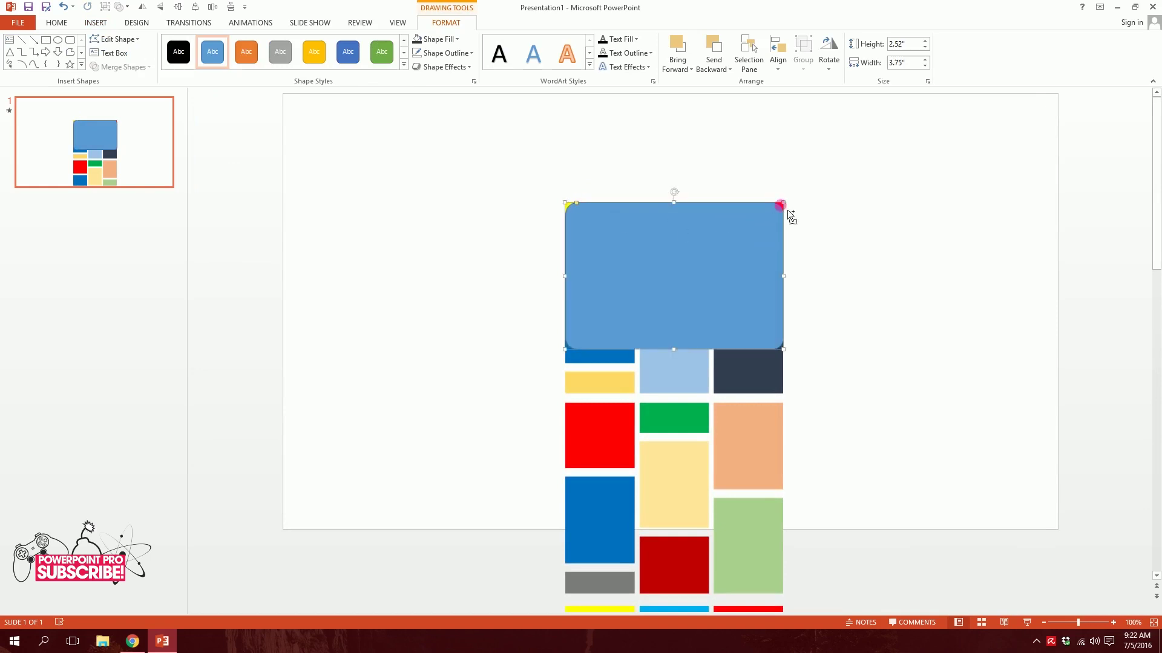
{"action": "left_click", "coordinate": [782, 202]}
{"action": "left_click_drag", "start_coordinate": [789, 208], "coordinate": [780, 215]}
{"action": "left_click_drag", "start_coordinate": [694, 272], "coordinate": [700, 278]}
{"action": "left_click", "coordinate": [891, 262]}
{"action": "left_click", "coordinate": [622, 289]}
{"action": "left_click", "coordinate": [495, 231]}
Step: Draw a full-height rectangle, move it left of the tiles, and reselect the rounded rectangle
{"action": "left_click", "coordinate": [95, 23]}
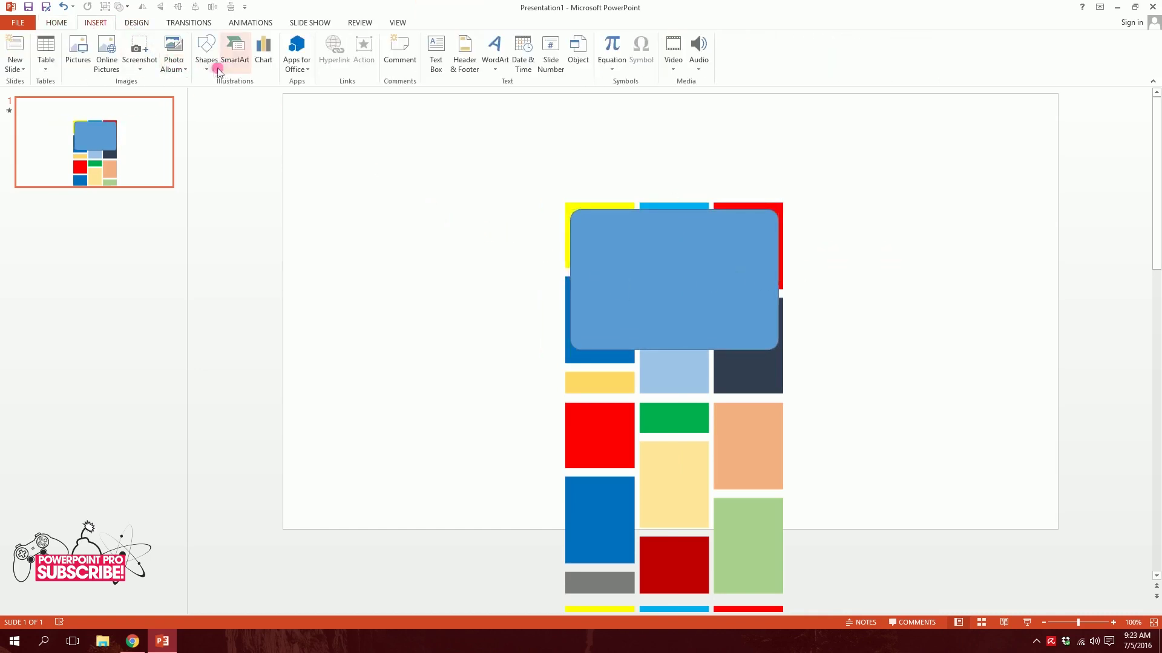
{"action": "left_click", "coordinate": [207, 52]}
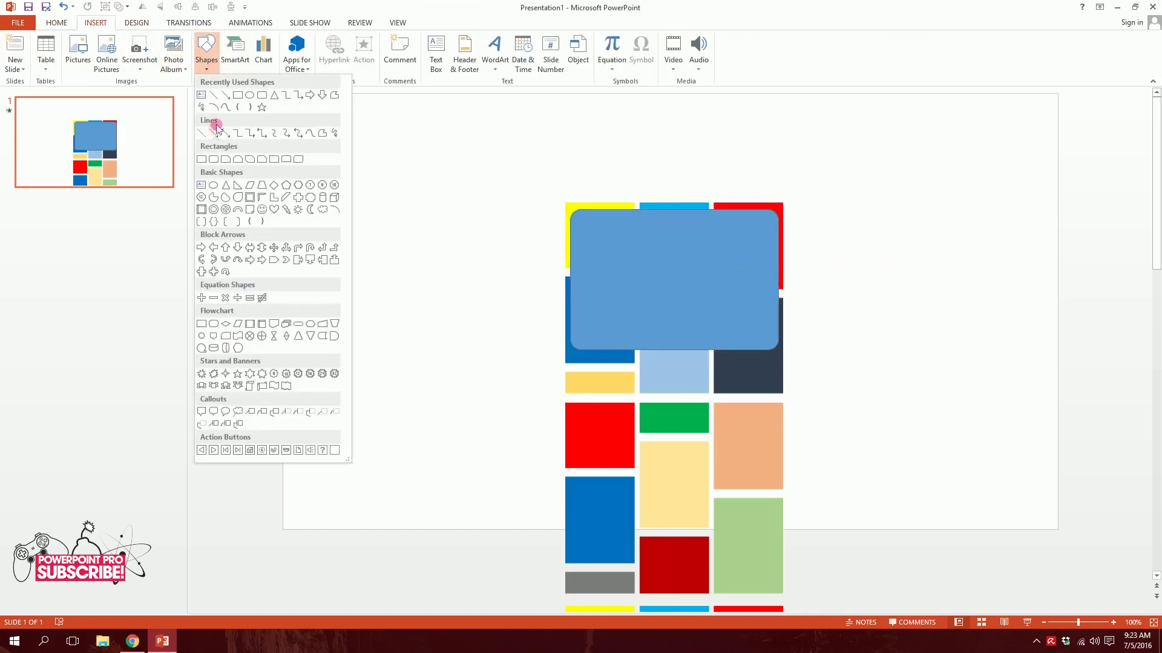
{"action": "left_click", "coordinate": [202, 159]}
{"action": "mouse_move", "coordinate": [533, 93]}
{"action": "left_mouse_down"}
{"action": "mouse_move", "coordinate": [826, 539]}
{"action": "mouse_move", "coordinate": [818, 530]}
{"action": "left_mouse_up"}
{"action": "left_click_drag", "start_coordinate": [747, 332], "coordinate": [608, 293]}
{"action": "left_click", "coordinate": [729, 282]}
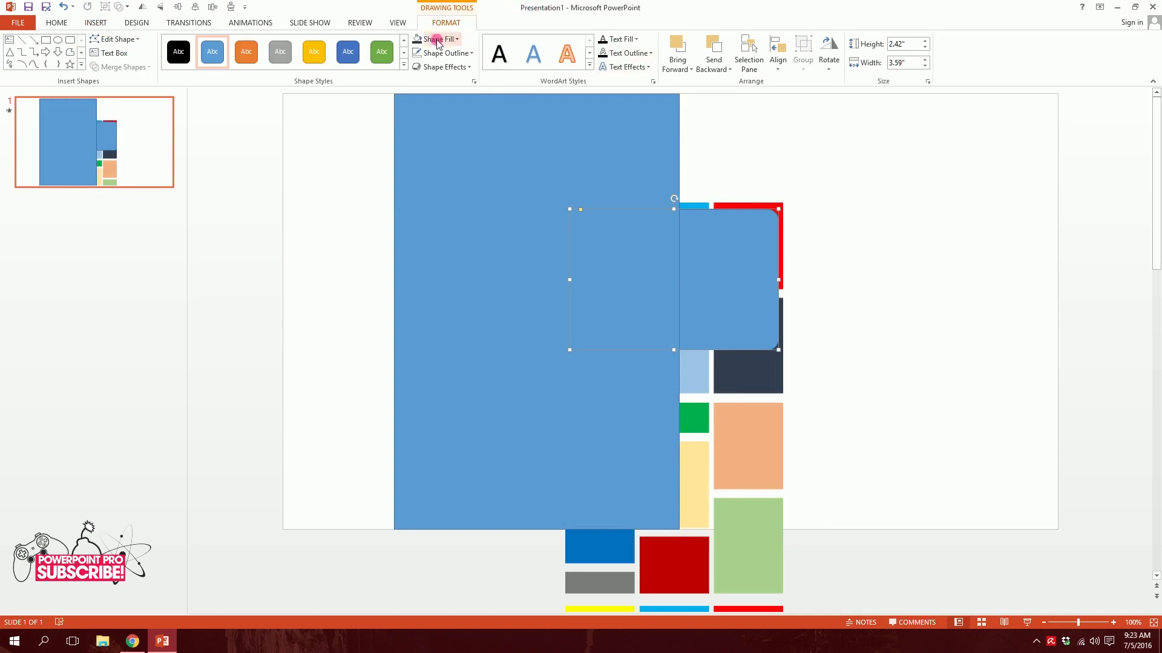
{"action": "left_click", "coordinate": [436, 39]}
Step: Fill the rounded rectangle green and centre the tall blue rectangle over the tiles
{"action": "left_click", "coordinate": [505, 97]}
{"action": "left_click", "coordinate": [838, 255]}
{"action": "left_click", "coordinate": [753, 264]}
{"action": "left_click", "coordinate": [543, 272]}
{"action": "left_click_drag", "start_coordinate": [460, 310], "coordinate": [591, 306]}
{"action": "left_click_drag", "start_coordinate": [818, 254], "coordinate": [732, 261]}
{"action": "left_click", "coordinate": [780, 269]}
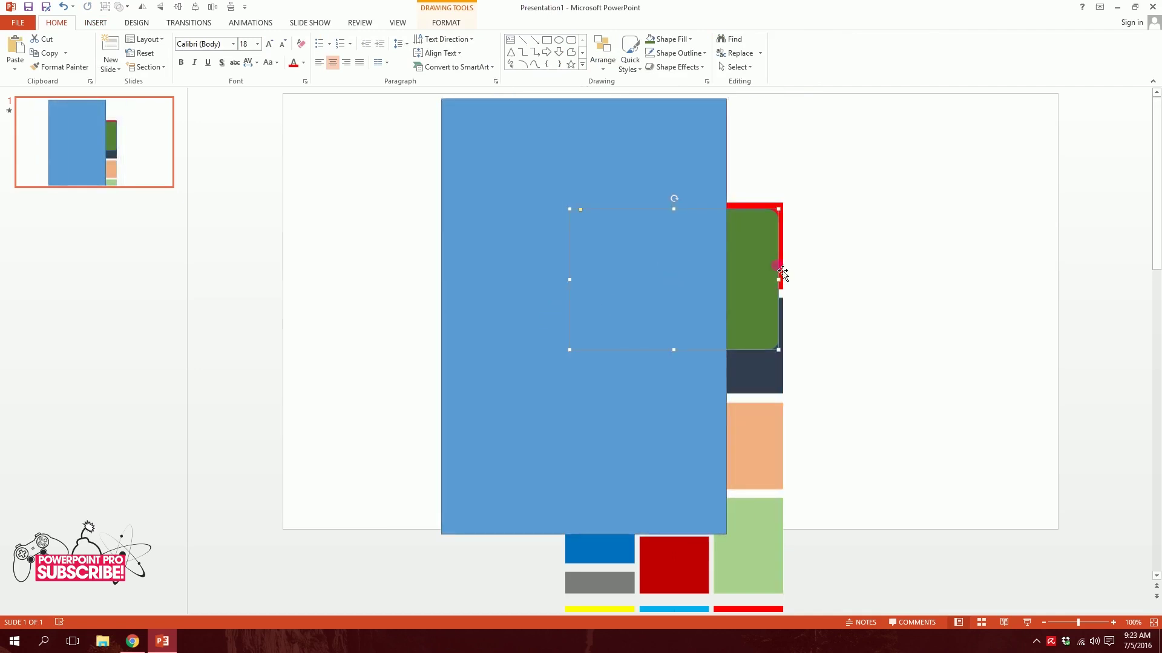
{"action": "left_click_drag", "start_coordinate": [557, 321], "coordinate": [627, 345]}
Step: Bring the green rounded rectangle in front of the blue panel
{"action": "left_click_drag", "start_coordinate": [931, 156], "coordinate": [347, 430]}
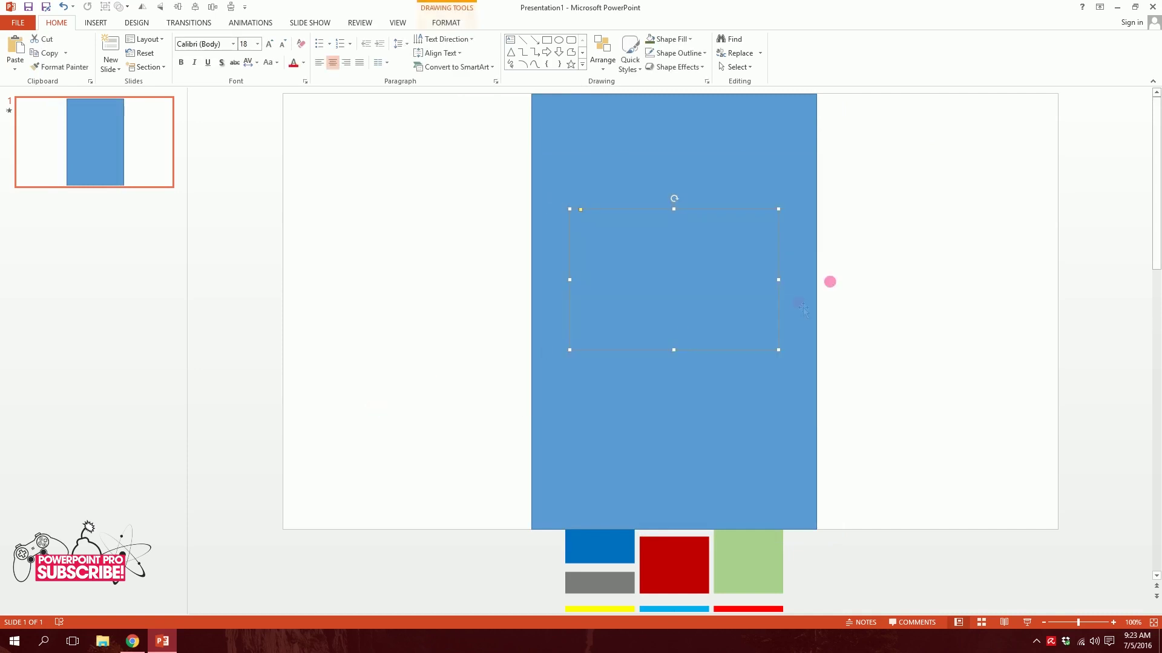
{"action": "right_click", "coordinate": [717, 208]}
{"action": "mouse_move", "coordinate": [764, 324]}
{"action": "left_click", "coordinate": [847, 326]}
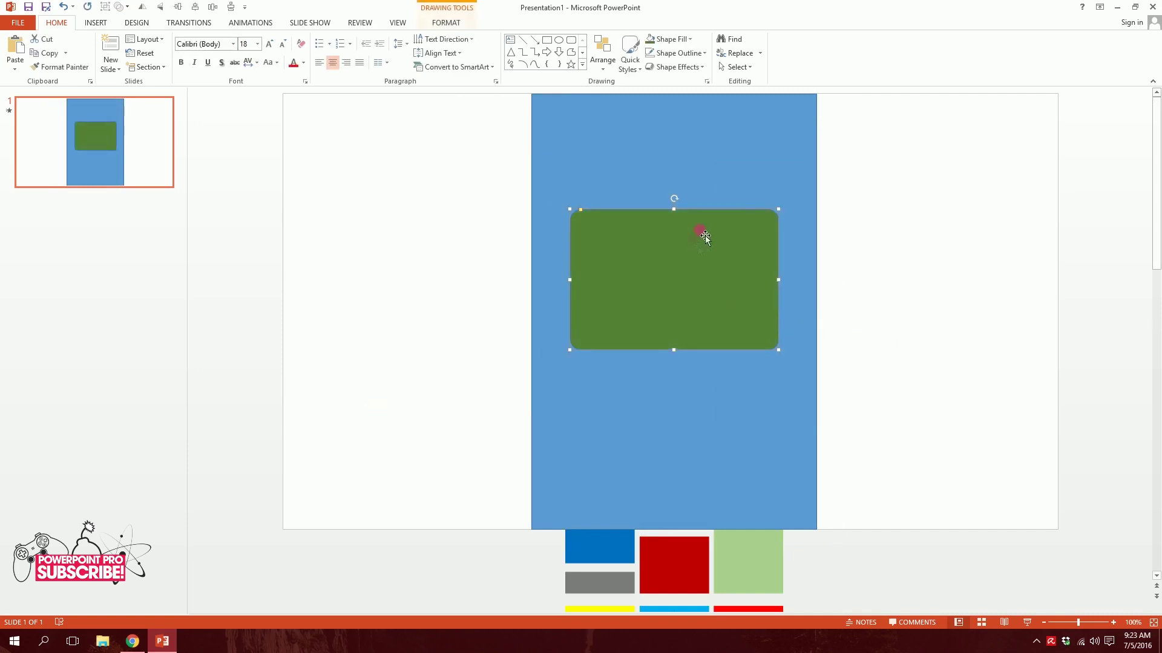
{"action": "left_click", "coordinate": [798, 162], "text": "shift"}
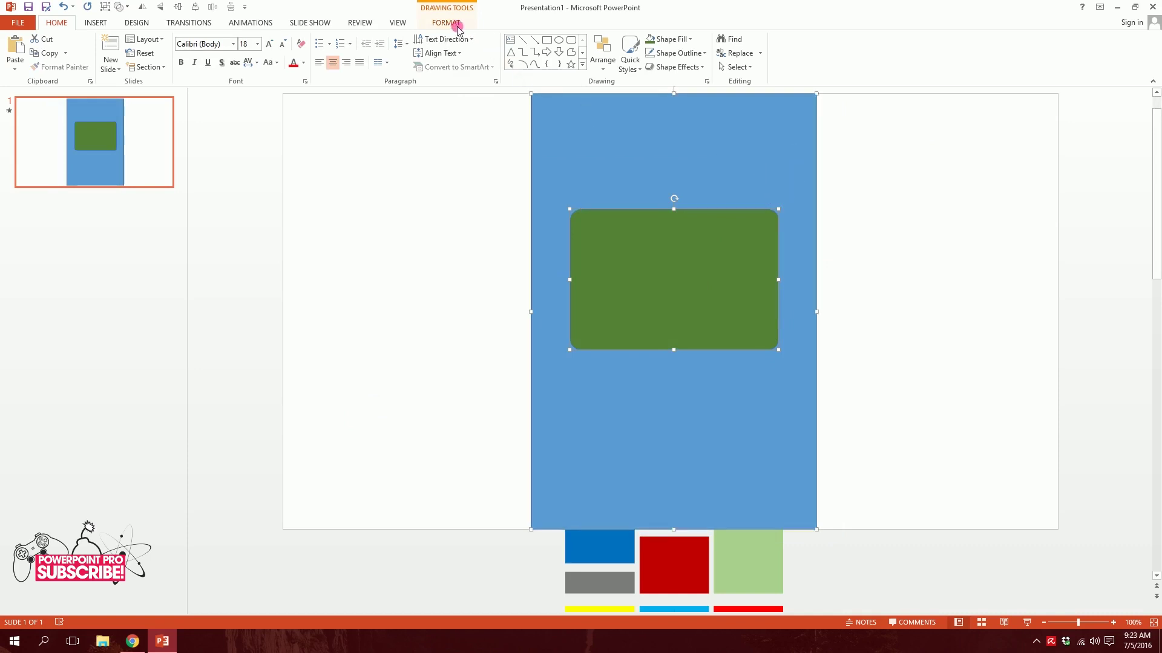